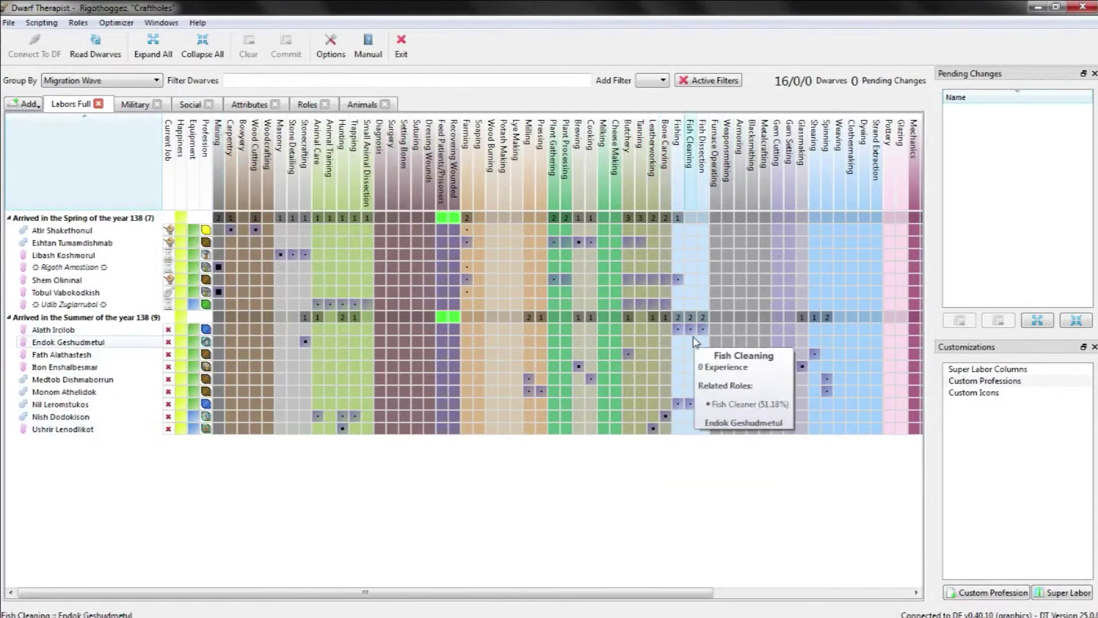
# Step: Enable Butchery, Tanning and Leatherworking for the summer migrant Alath Ircilob and commit the changes
pyautogui.moveTo(609, 593); pyautogui.dragTo(739, 599)
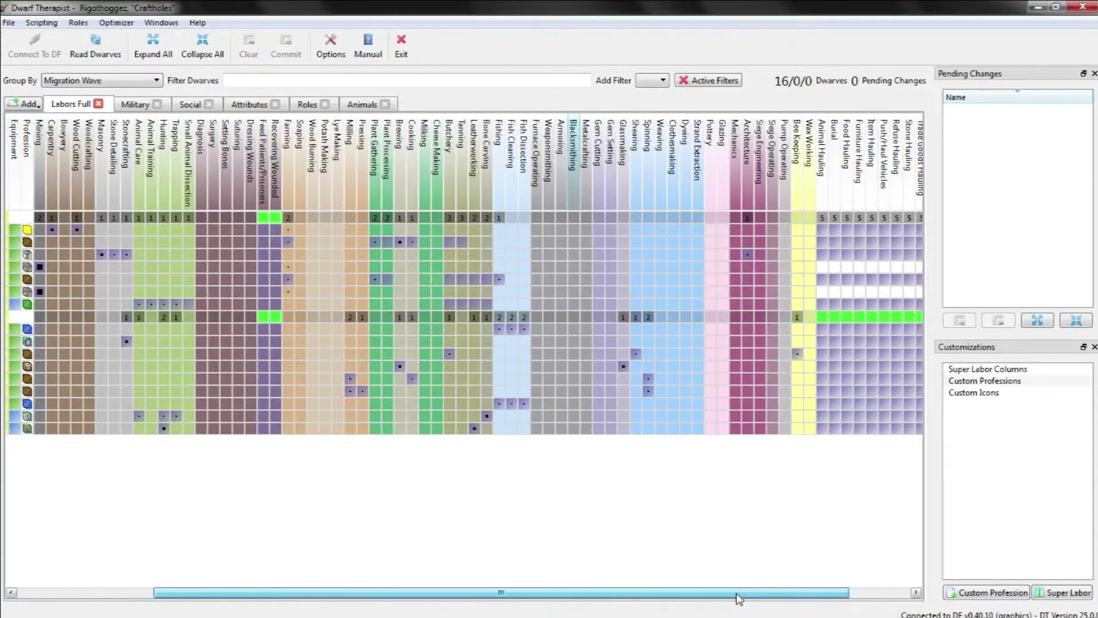
pyautogui.moveTo(739, 598); pyautogui.dragTo(577, 598)
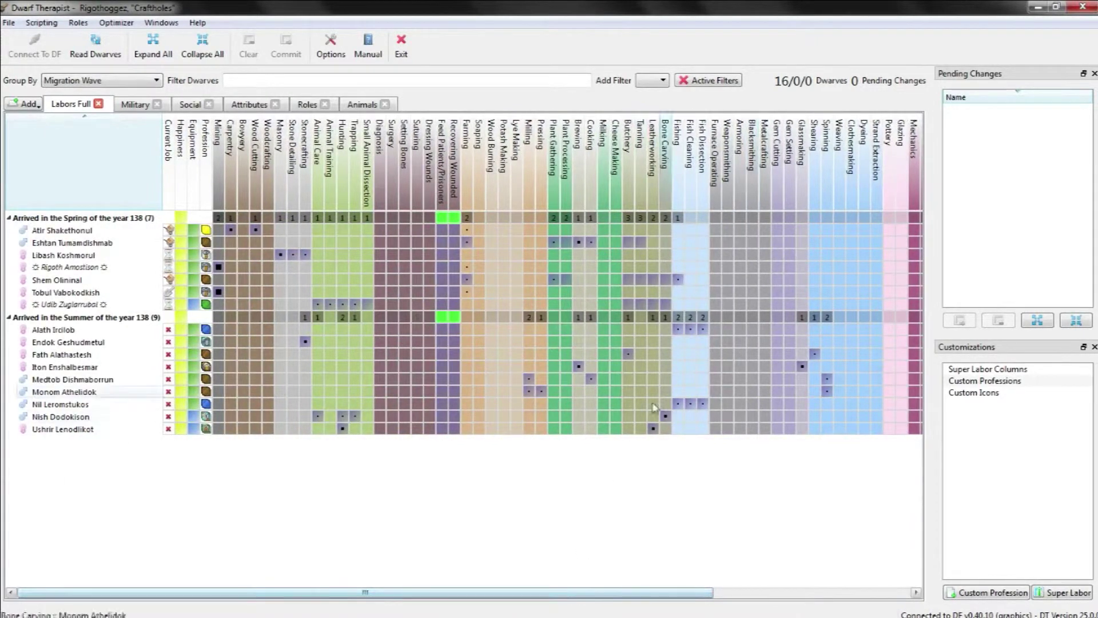
pyautogui.click(628, 332)
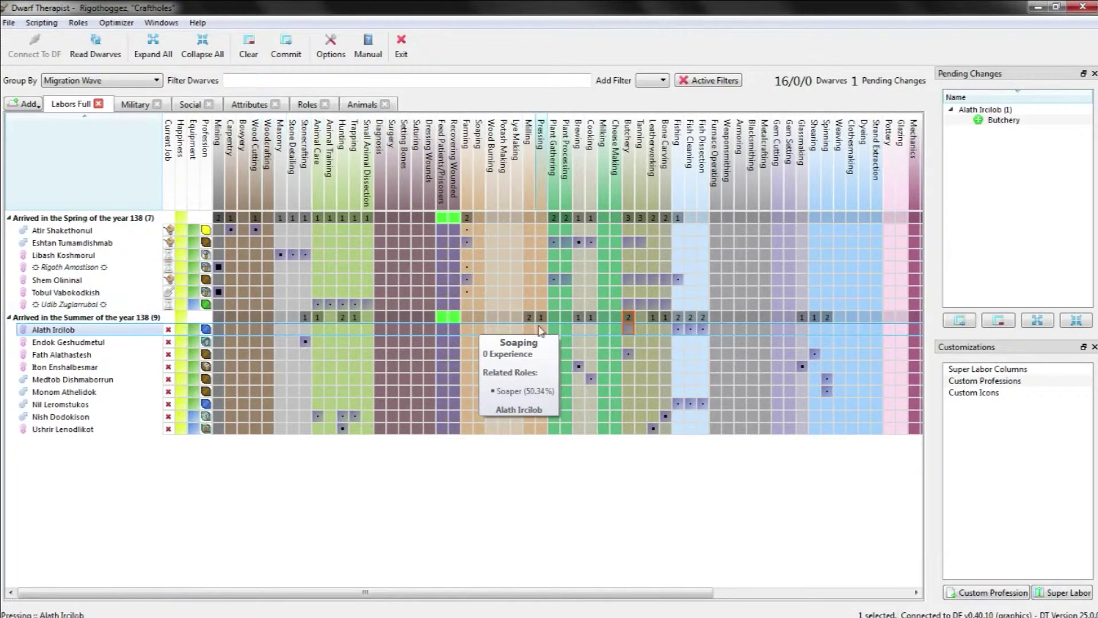
pyautogui.click(638, 330)
pyautogui.click(652, 330)
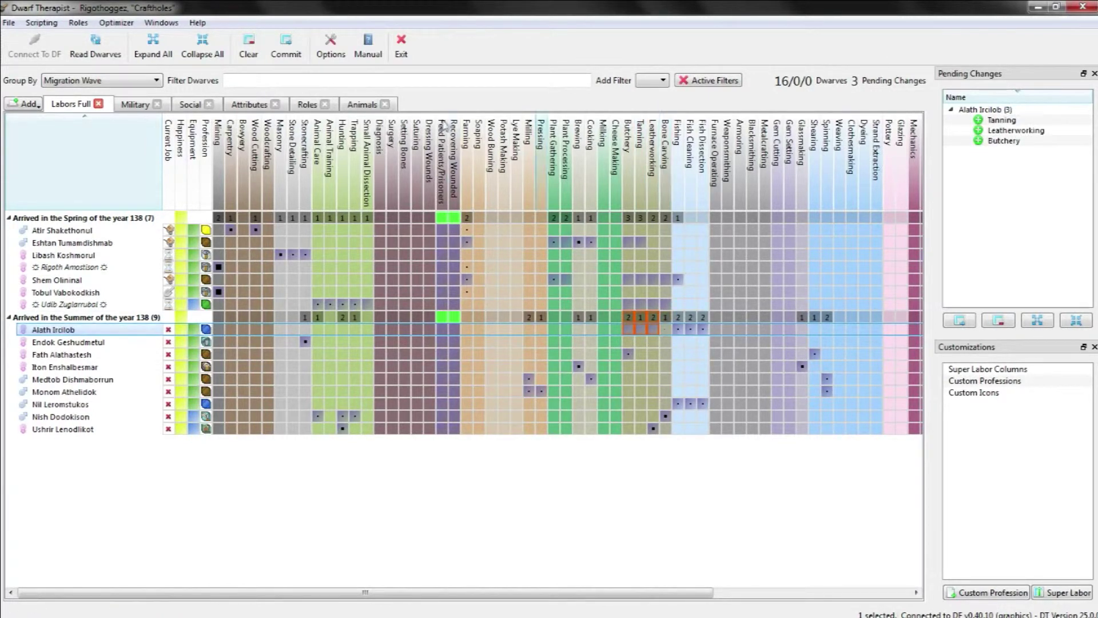
pyautogui.click(286, 49)
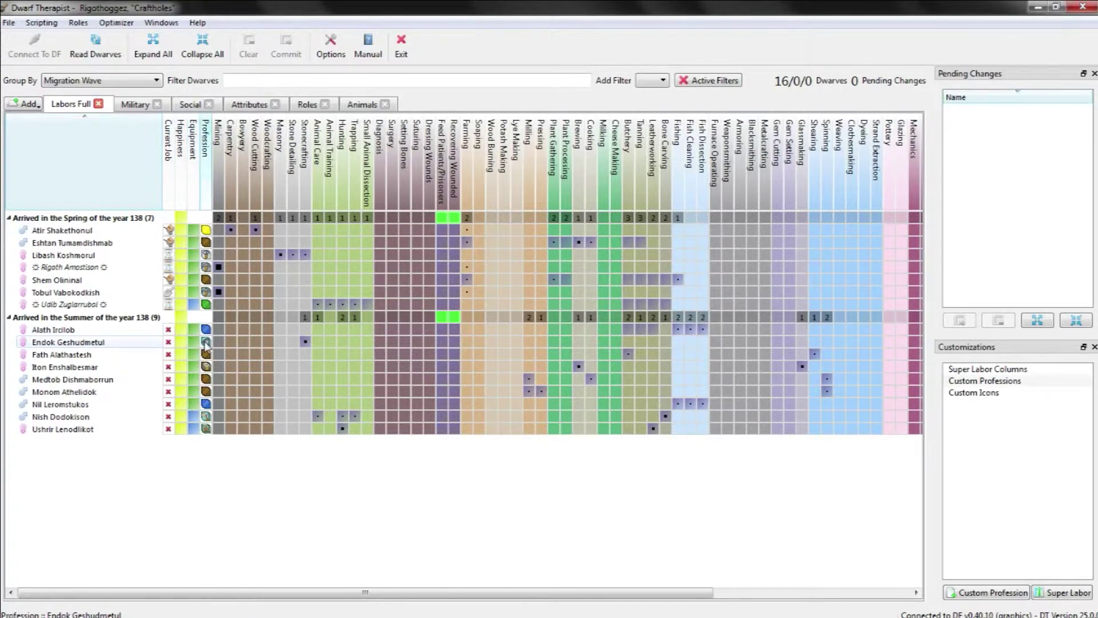
# Step: Enable Engraving (Stone Detailing) and Masonry for the stonecrafter Endok Geshudmetul and commit the changes
pyautogui.moveTo(207, 345)
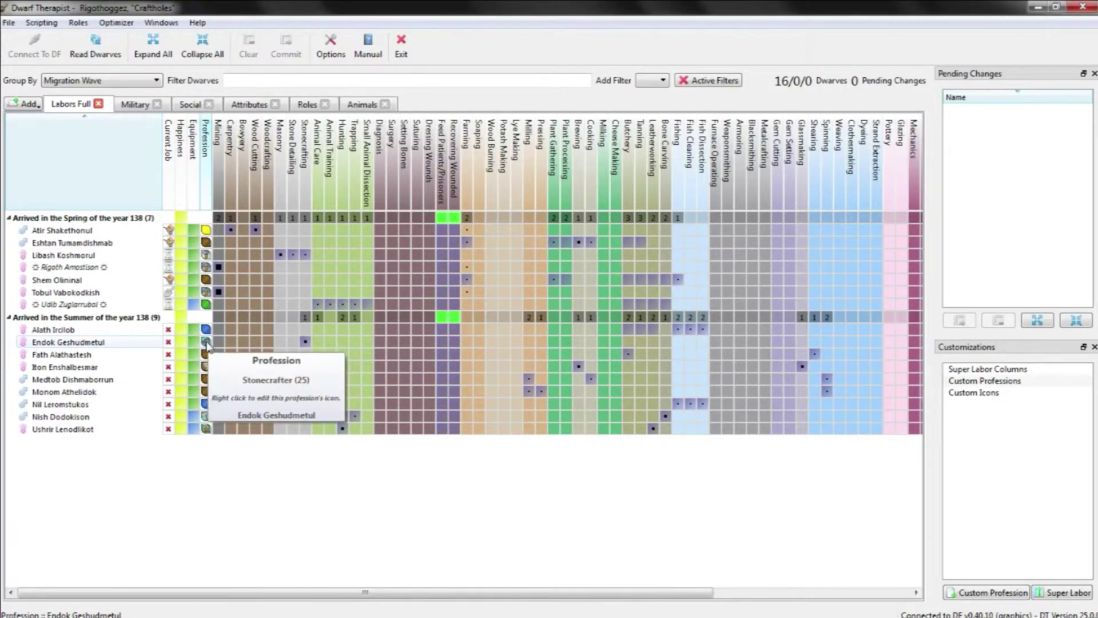
pyautogui.click(293, 342)
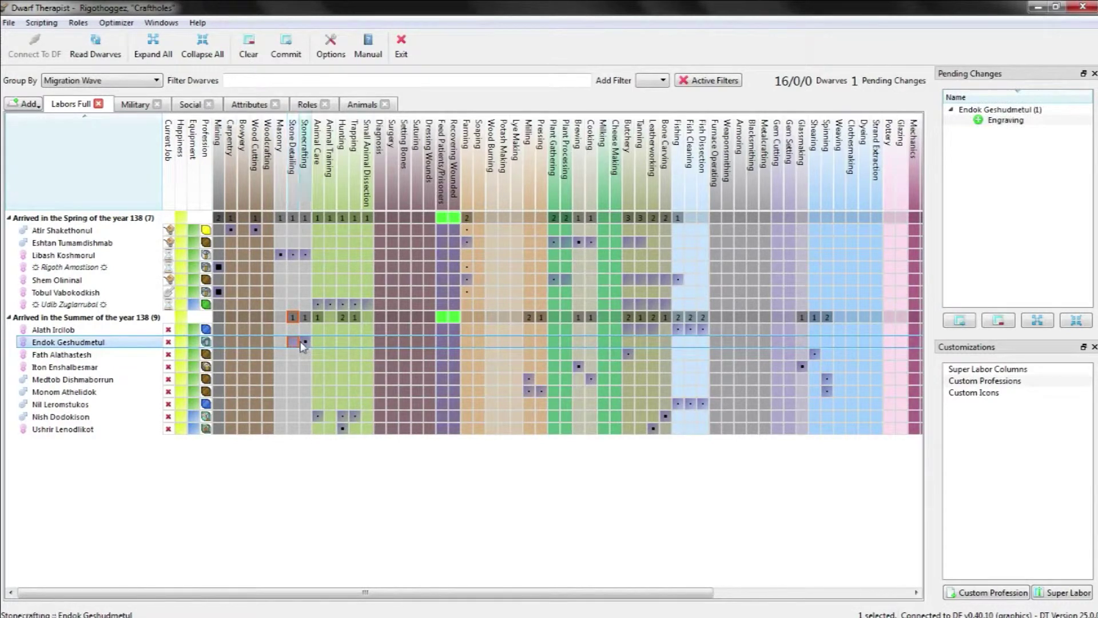
pyautogui.click(286, 343)
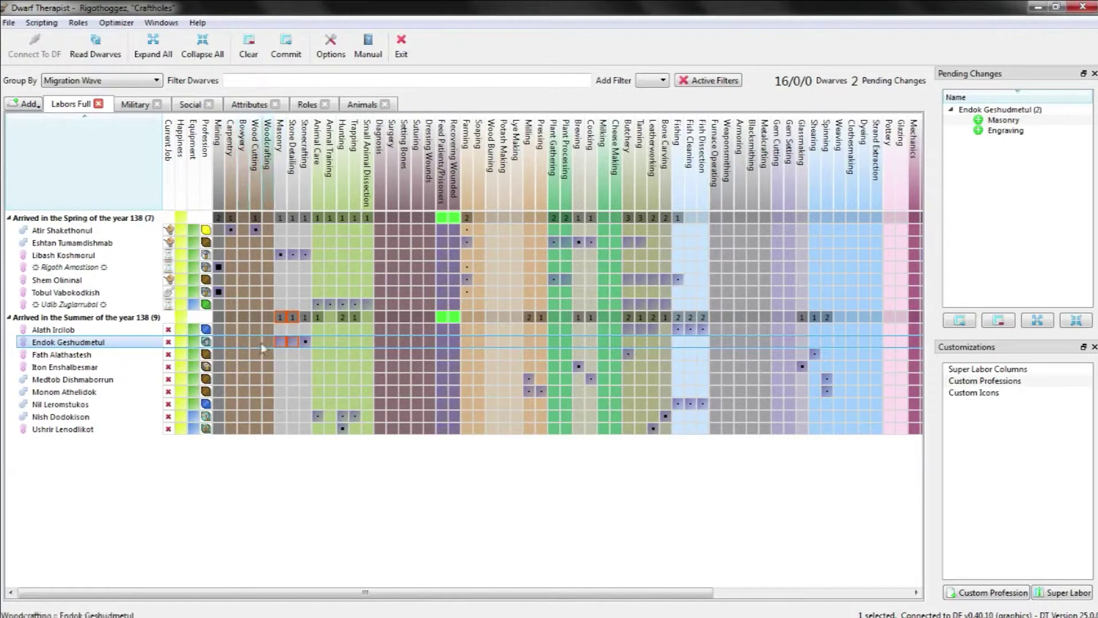
pyautogui.moveTo(292, 347)
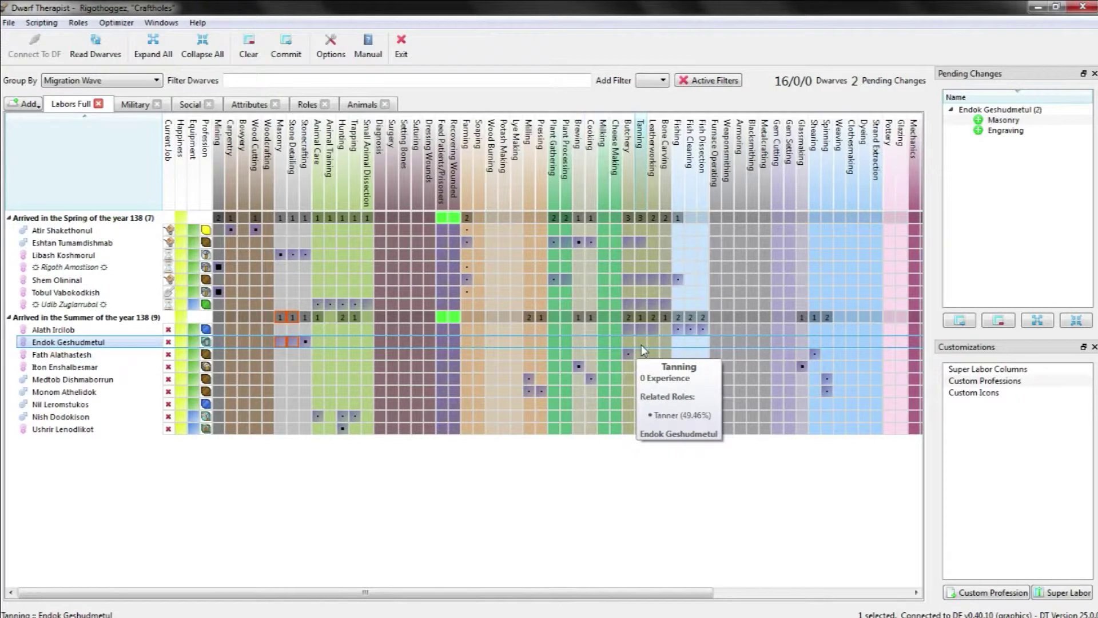
pyautogui.click(285, 45)
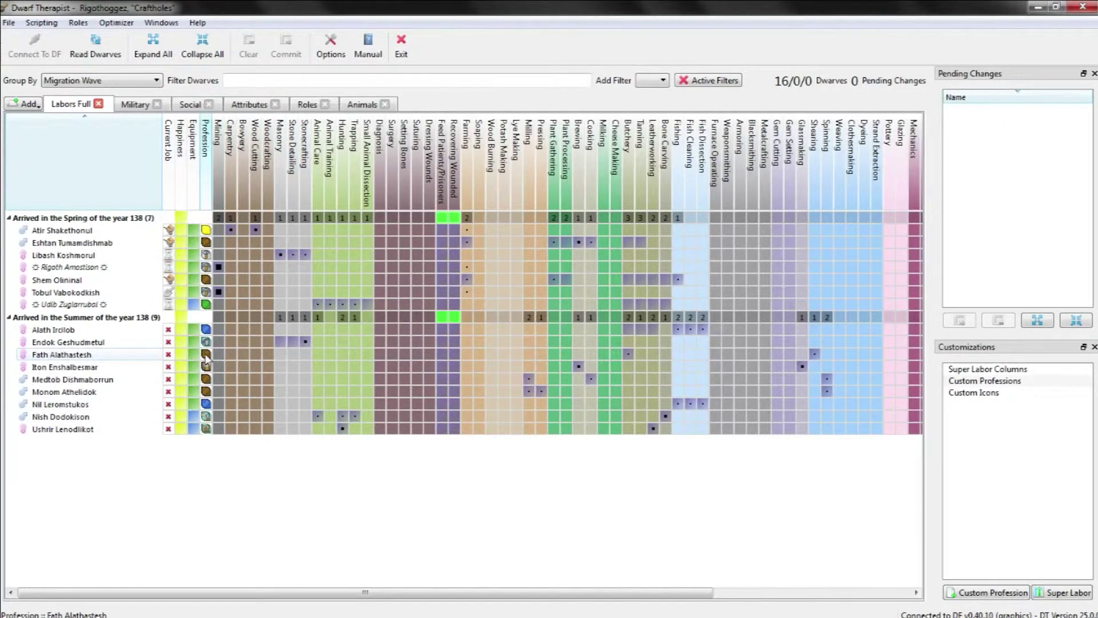
# Step: Enable Milking, Cheese Making, Cooking, Brewing, Plant Processing and Plant Gathering for the farmer Fath Alathastesh
pyautogui.moveTo(206, 359)
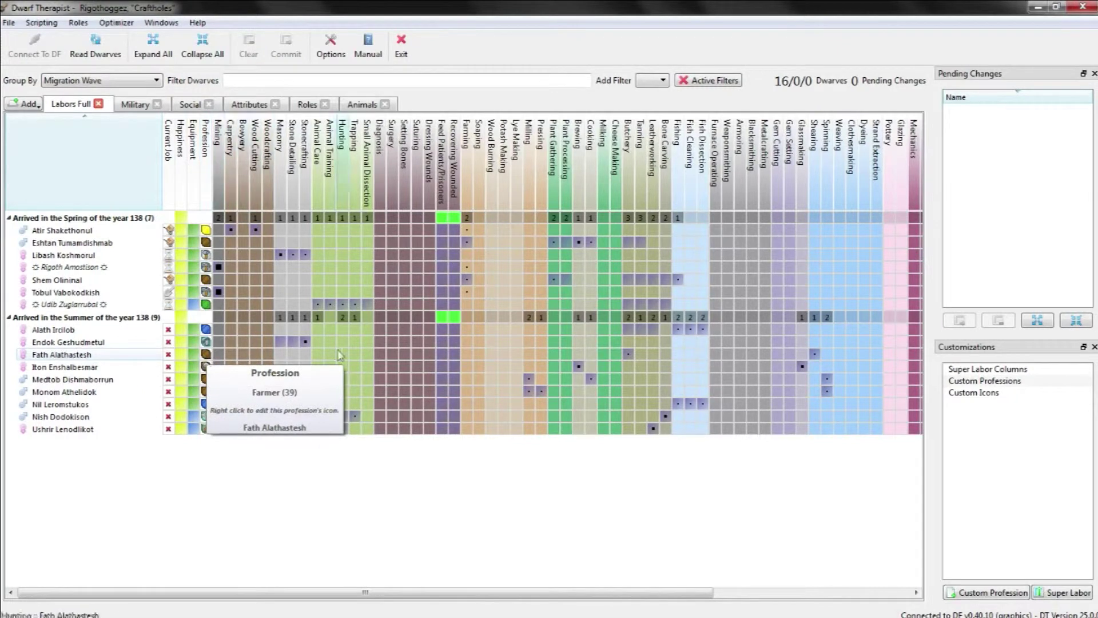
pyautogui.moveTo(632, 355)
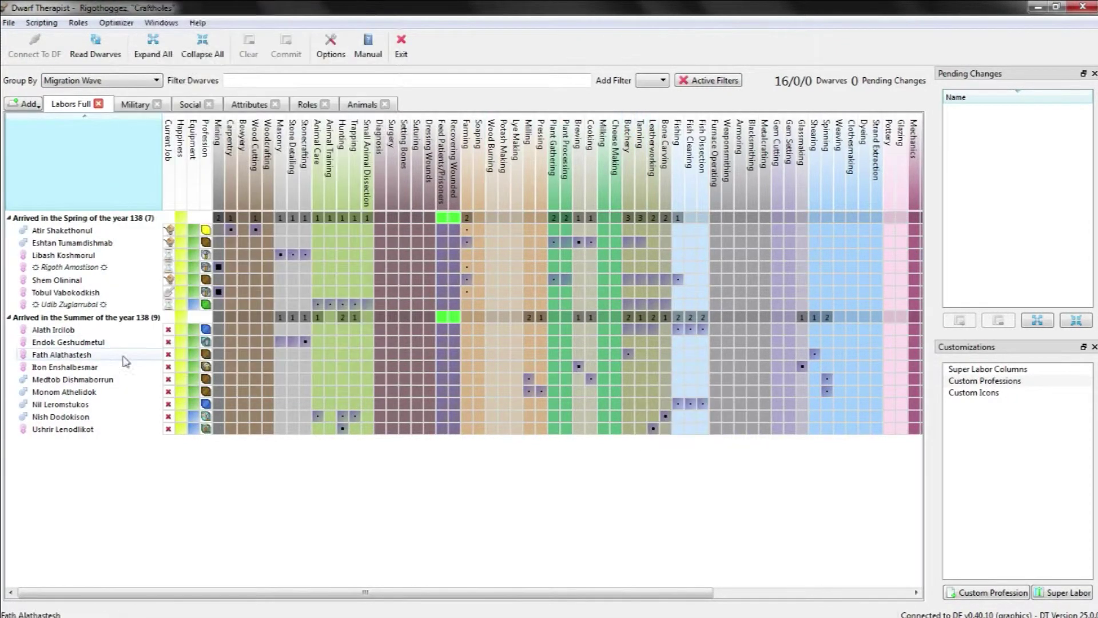
pyautogui.click(121, 355)
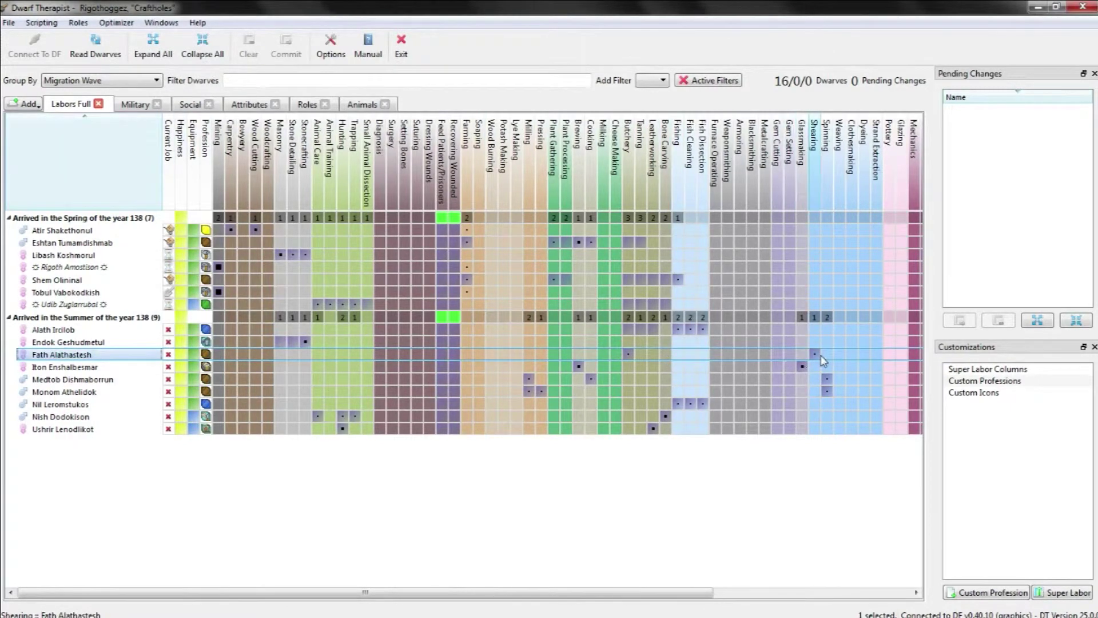
pyautogui.moveTo(667, 593); pyautogui.dragTo(751, 598)
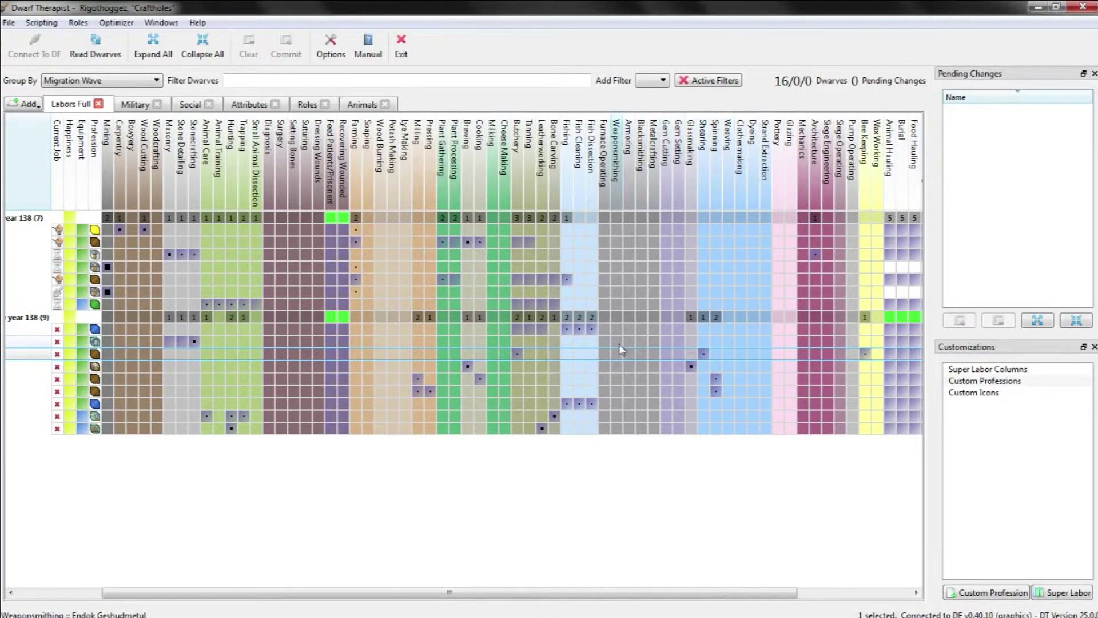
pyautogui.click(495, 352)
pyautogui.click(505, 352)
pyautogui.click(480, 355)
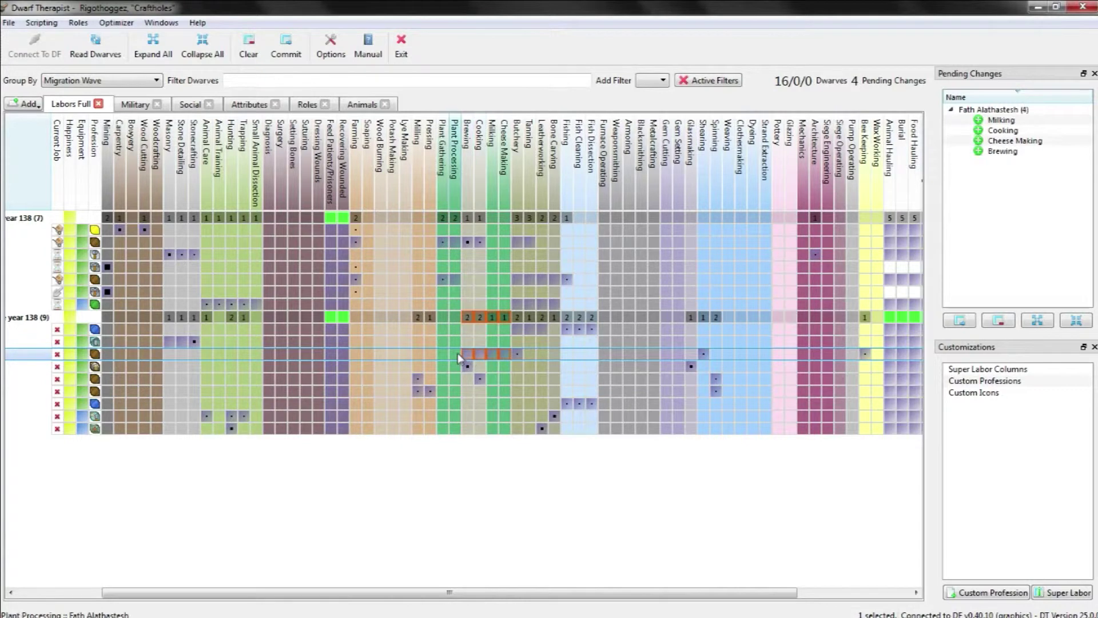
pyautogui.click(458, 354)
pyautogui.click(442, 352)
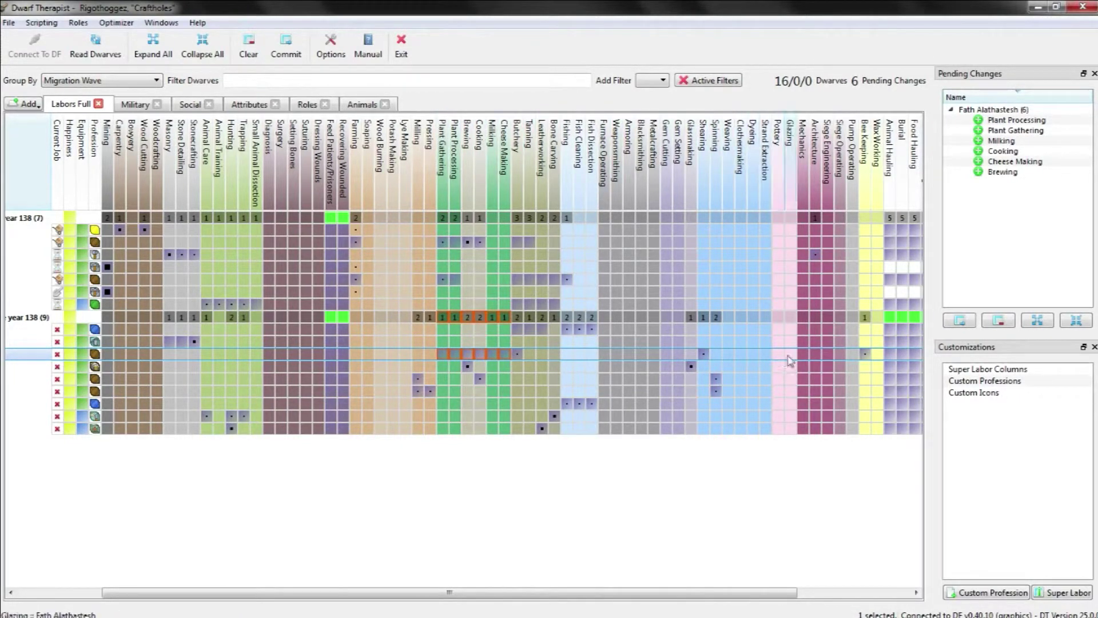
# Step: Enable Wax Working for Fath Alathastesh and commit all of this dwarf's pending labor changes
pyautogui.click(527, 351)
pyautogui.click(531, 353)
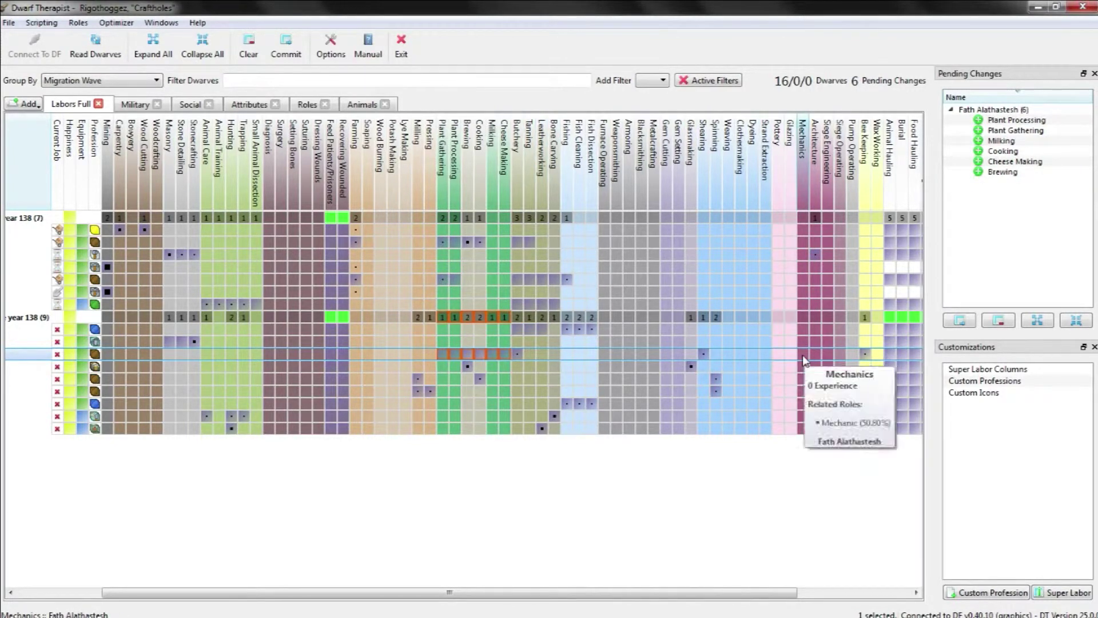
pyautogui.click(873, 354)
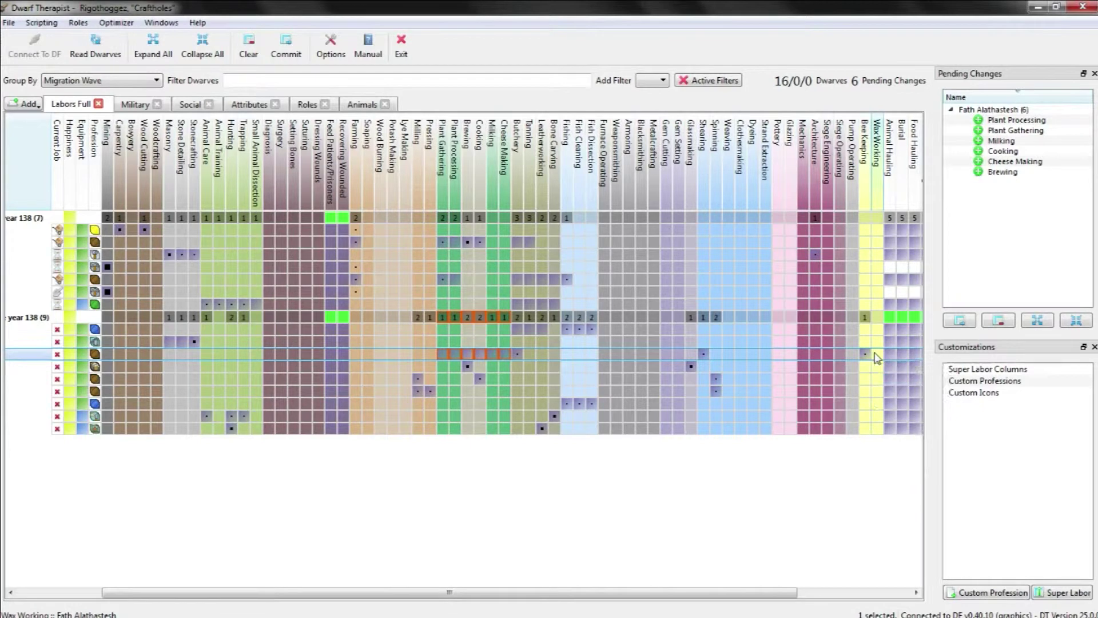
pyautogui.moveTo(694, 593); pyautogui.dragTo(536, 590)
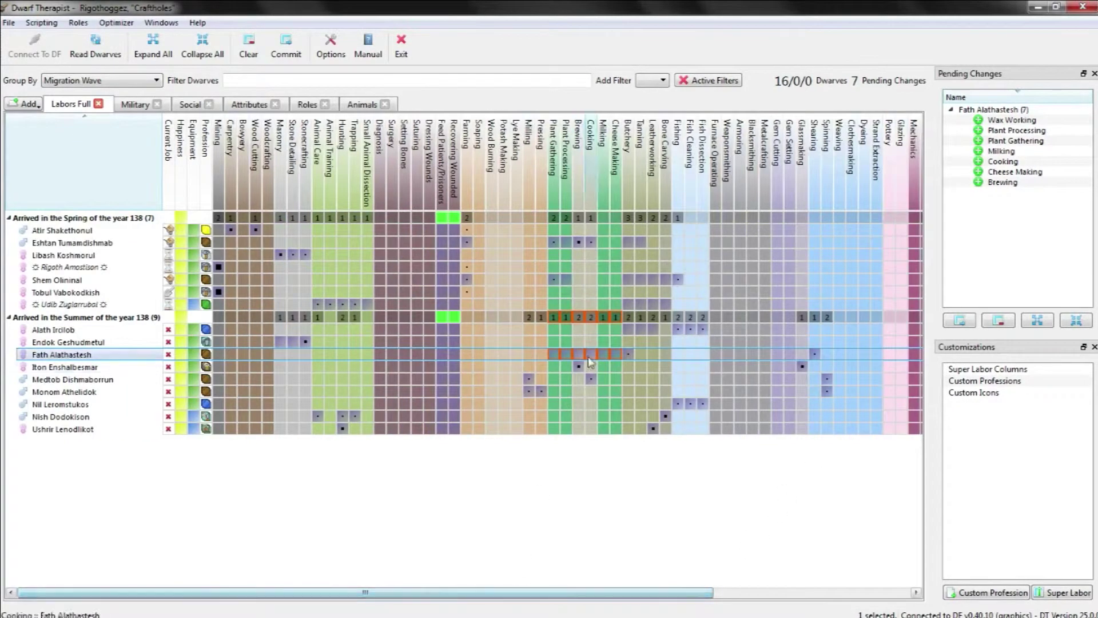
pyautogui.click(286, 51)
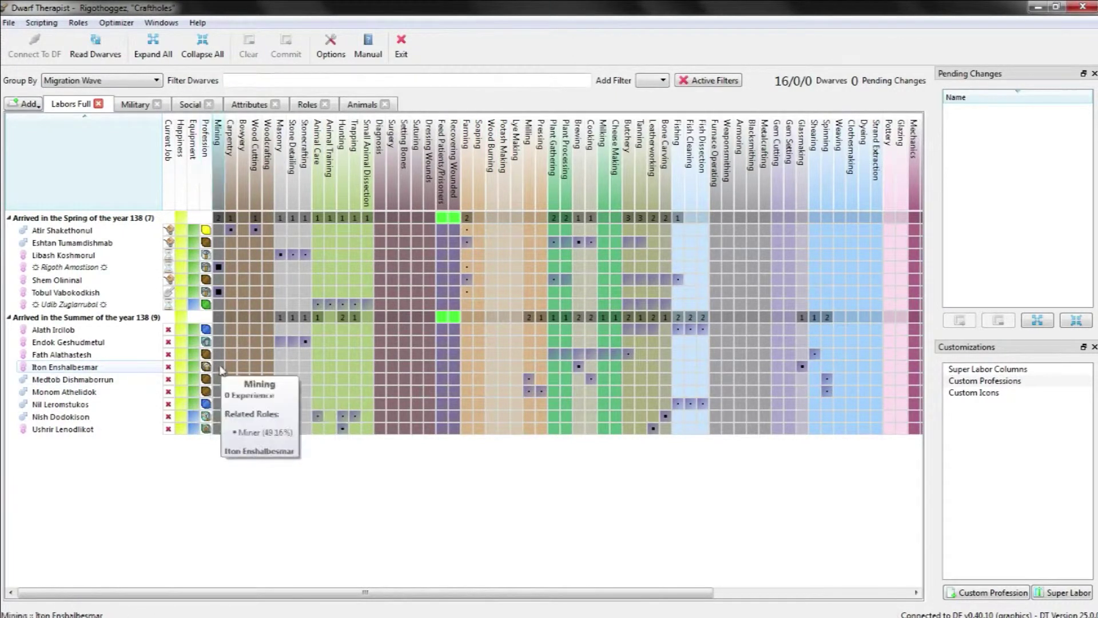
# Step: Enable Plant Gathering, Plant Processing, Milking and Cheese Making for Iton Enshalbesmar
pyautogui.click(139, 373)
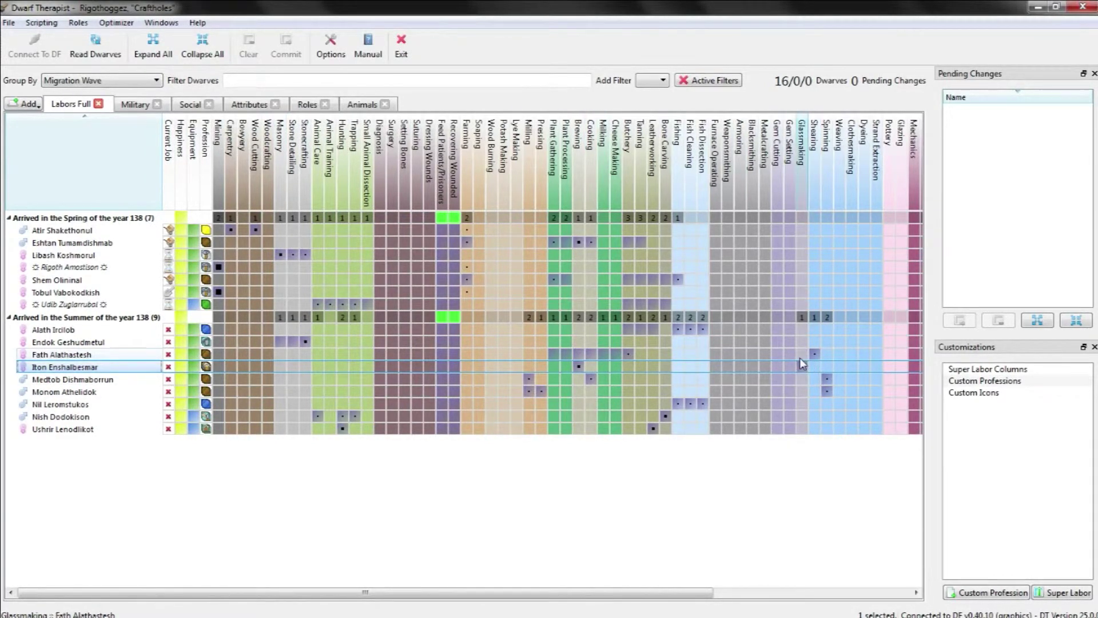
pyautogui.moveTo(680, 592)
pyautogui.mouseDown()
pyautogui.moveTo(827, 589)
pyautogui.moveTo(677, 591)
pyautogui.mouseUp()
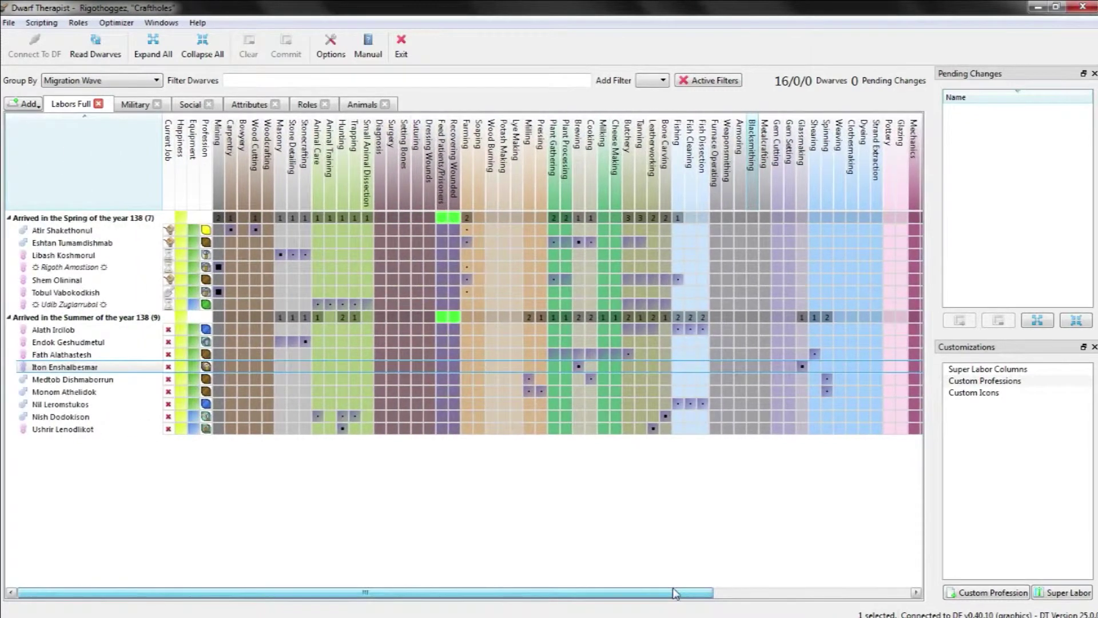
pyautogui.click(568, 369)
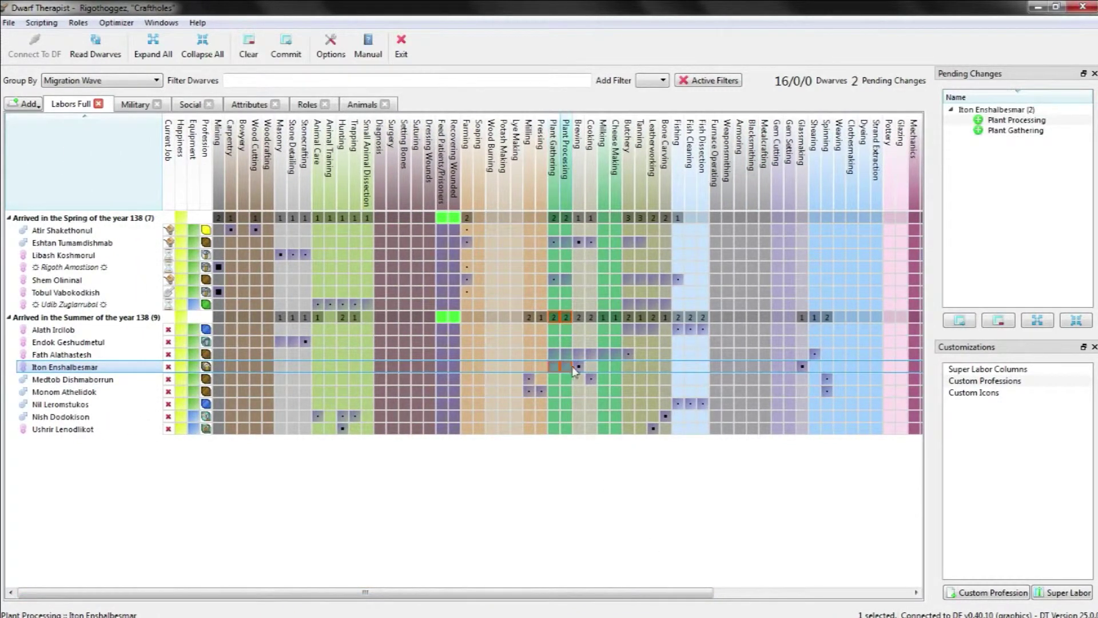
pyautogui.moveTo(573, 370)
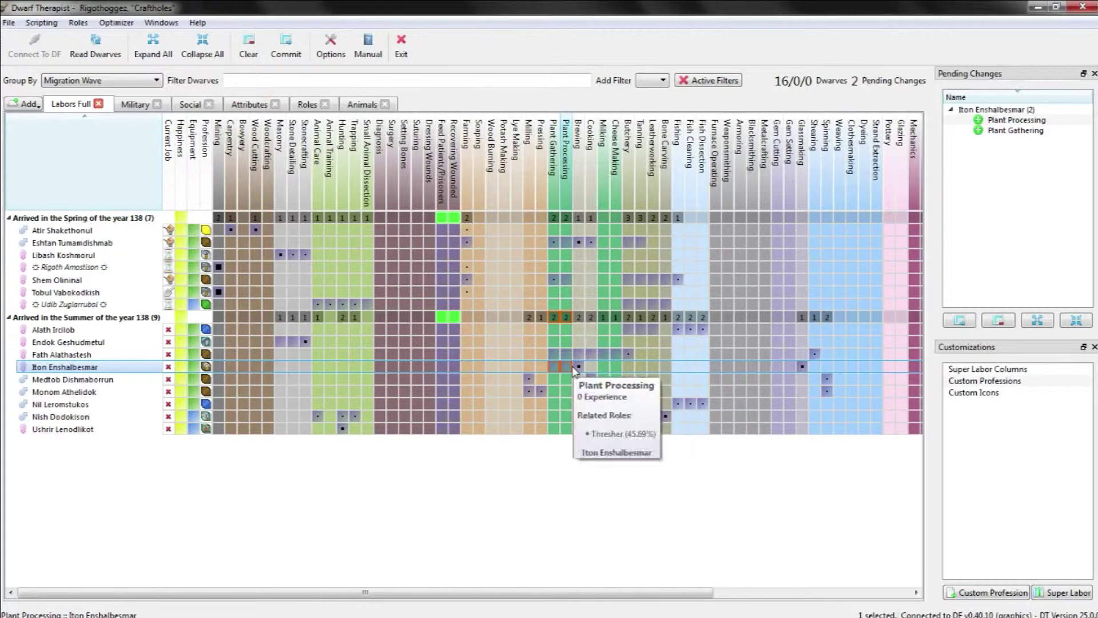
pyautogui.click(605, 370)
pyautogui.click(613, 367)
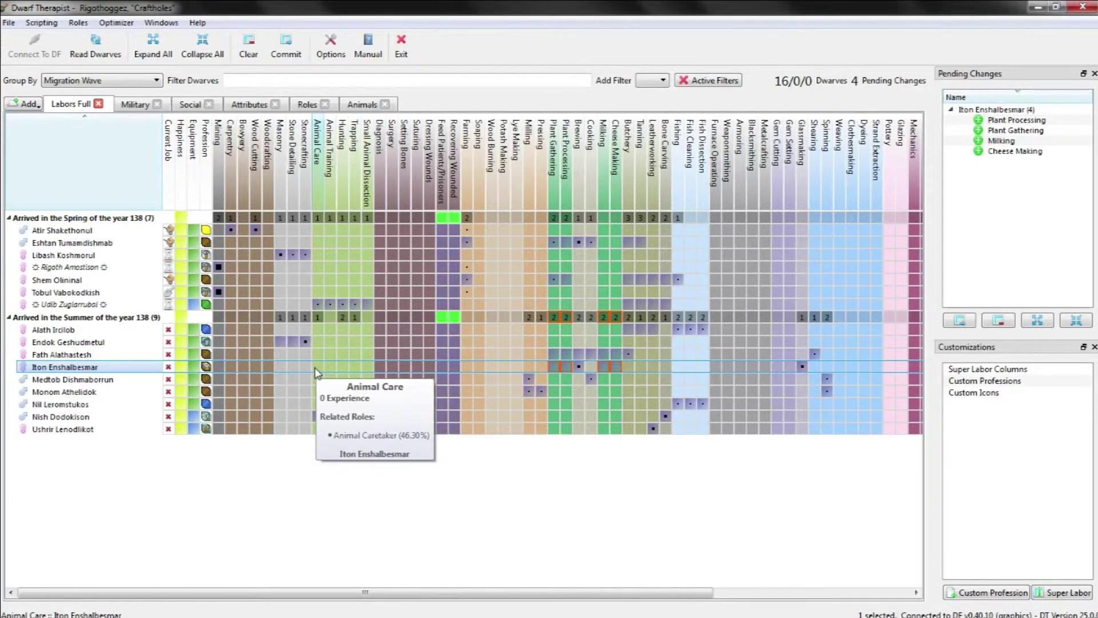
# Step: Make Iton Enshalbesmar the engraver by enabling Engraving there and disabling it for Libash Koshmorul and Endok Geshudmetul, committing the changes
pyautogui.click(293, 257)
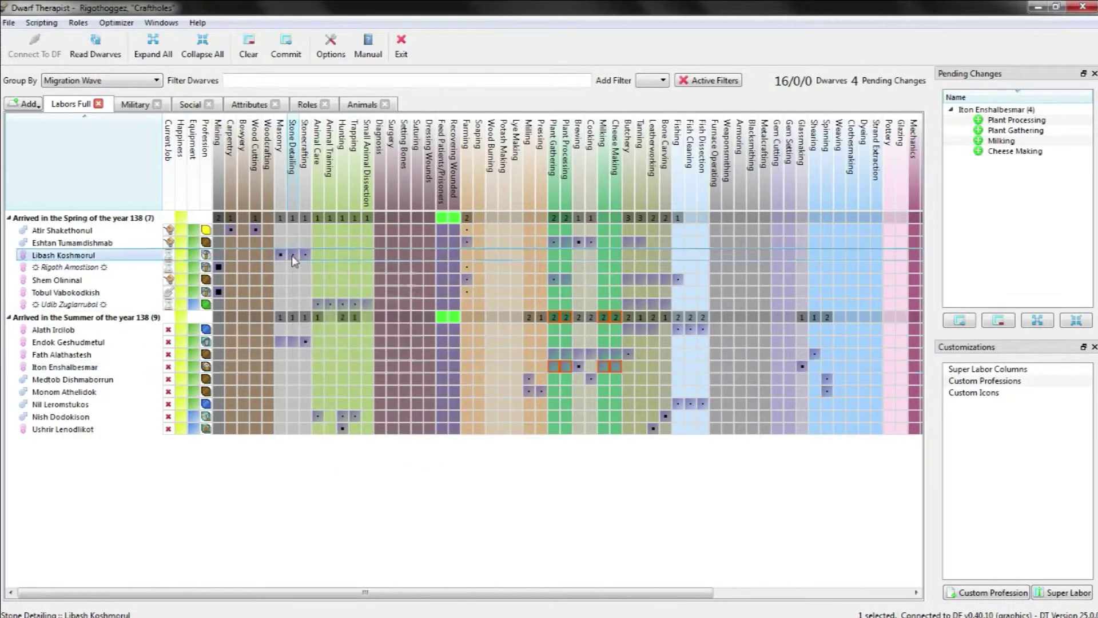
pyautogui.click(293, 366)
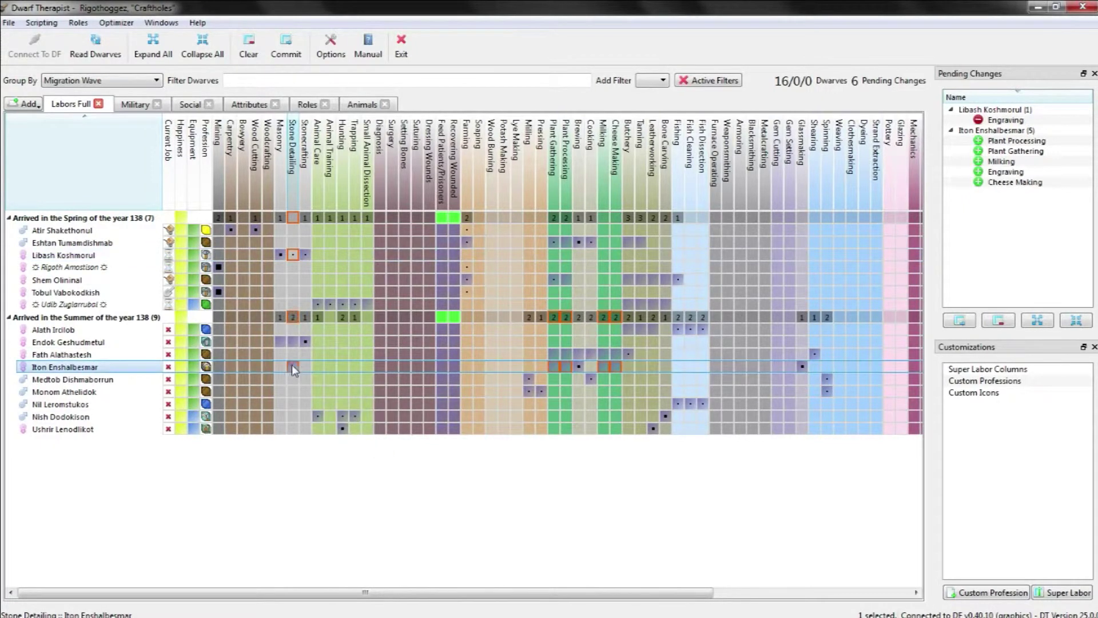
pyautogui.click(286, 48)
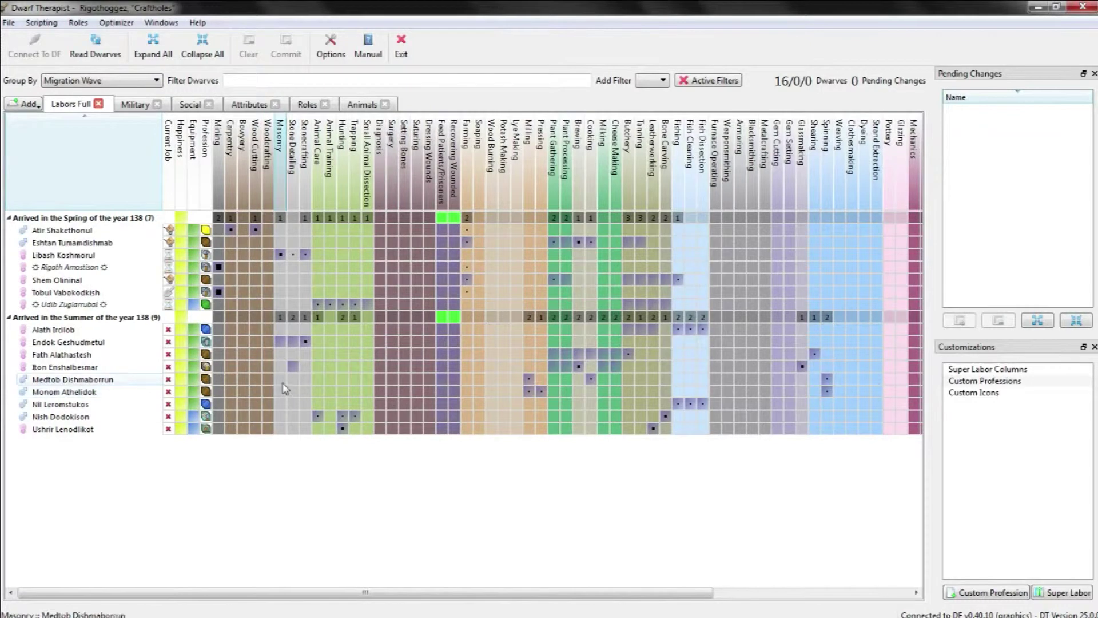
pyautogui.click(298, 345)
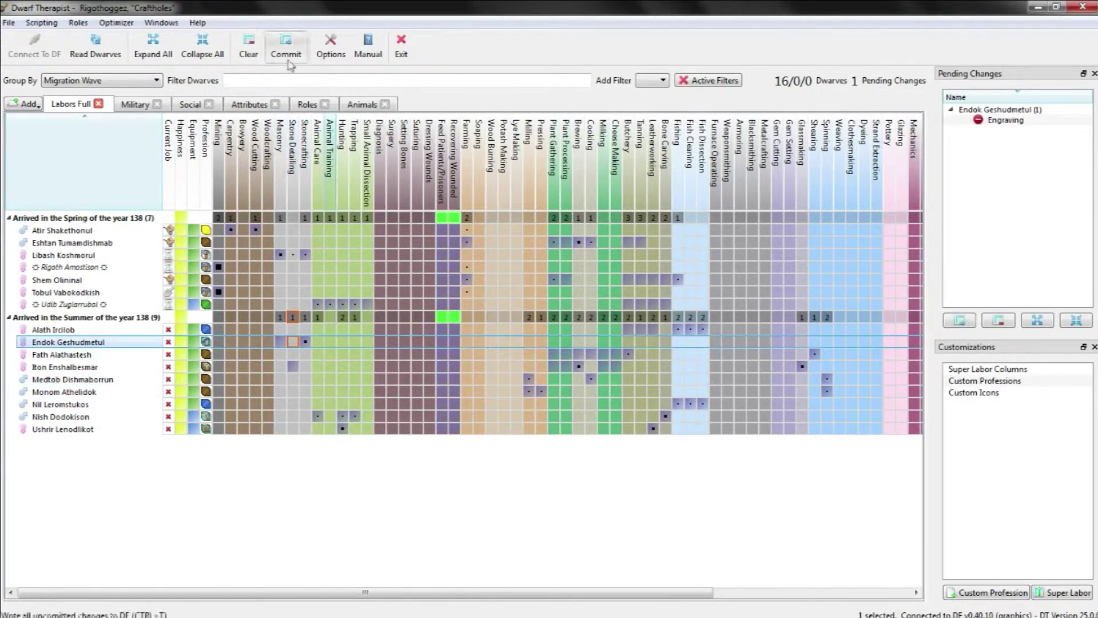
pyautogui.click(286, 47)
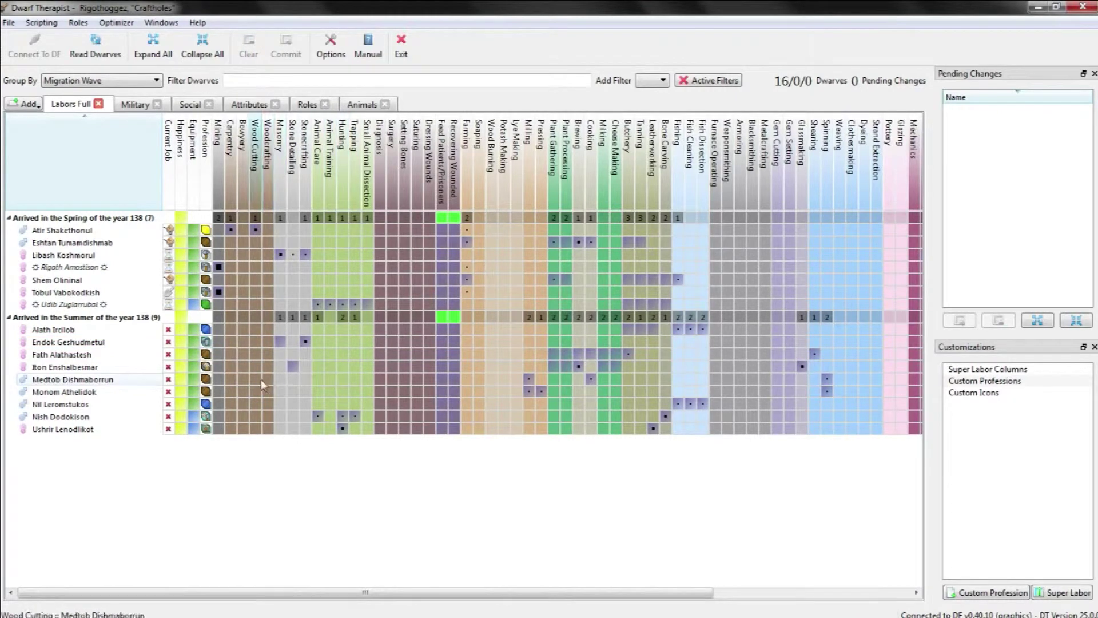
pyautogui.click(142, 381)
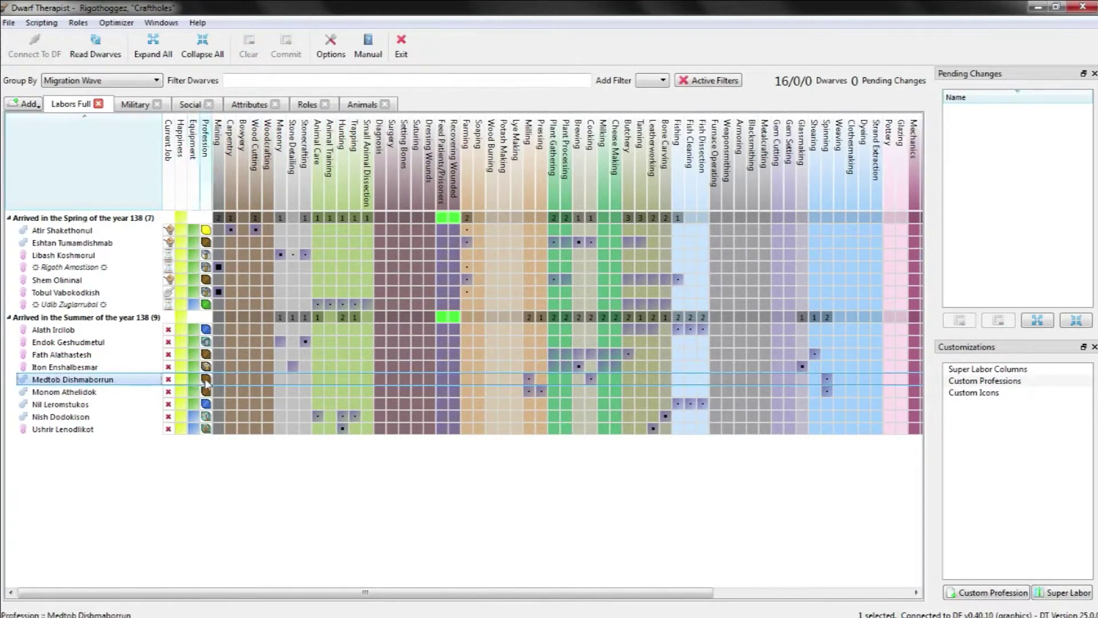
pyautogui.click(542, 381)
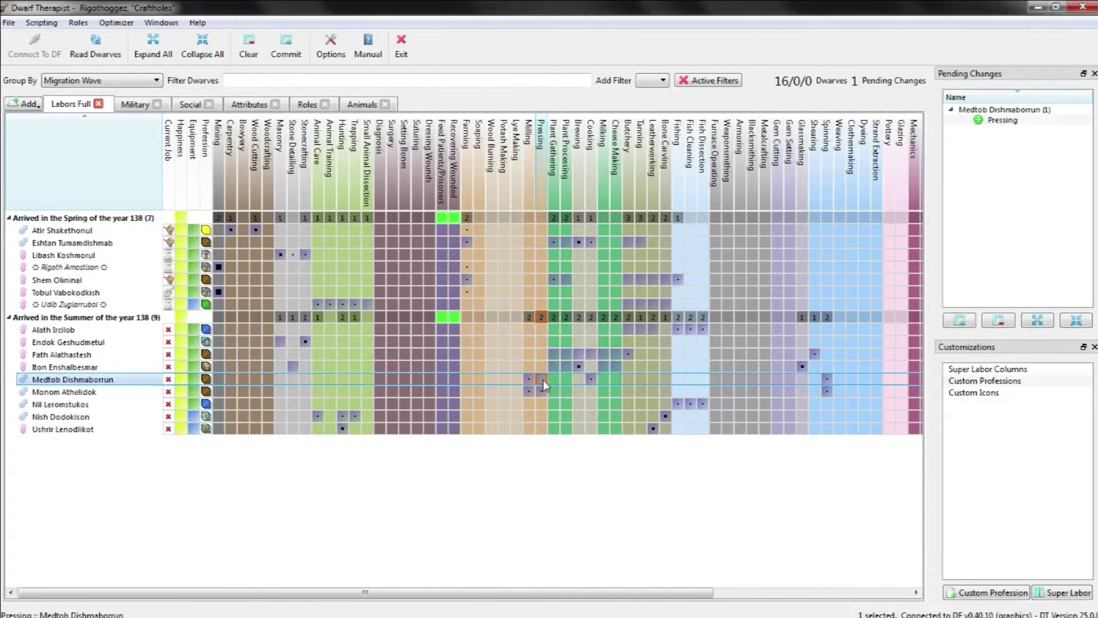
pyautogui.click(544, 380)
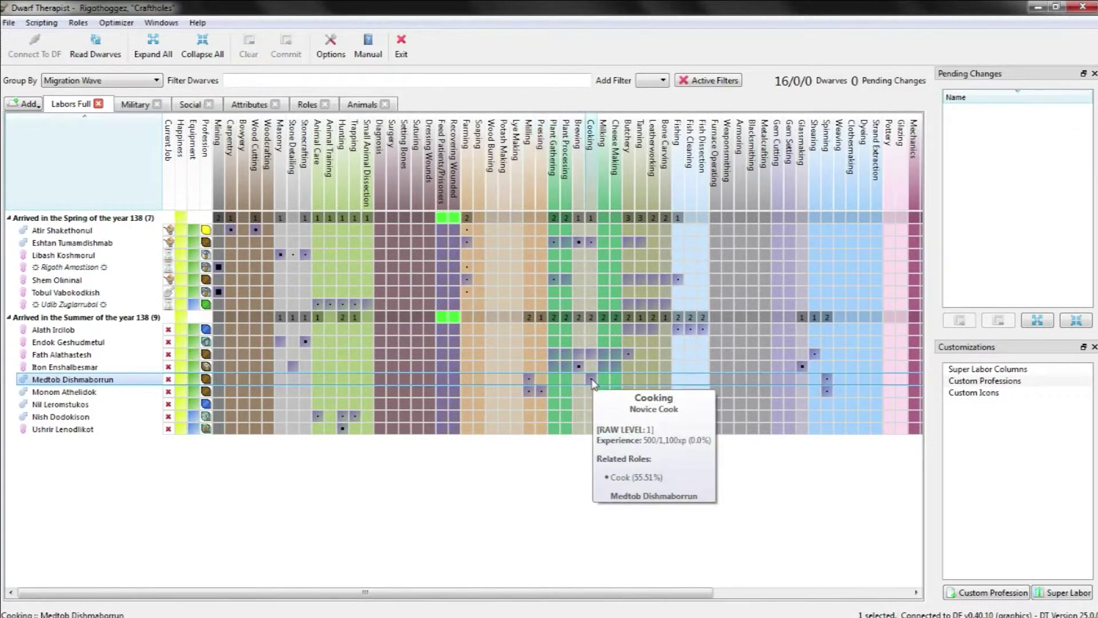
pyautogui.moveTo(829, 385)
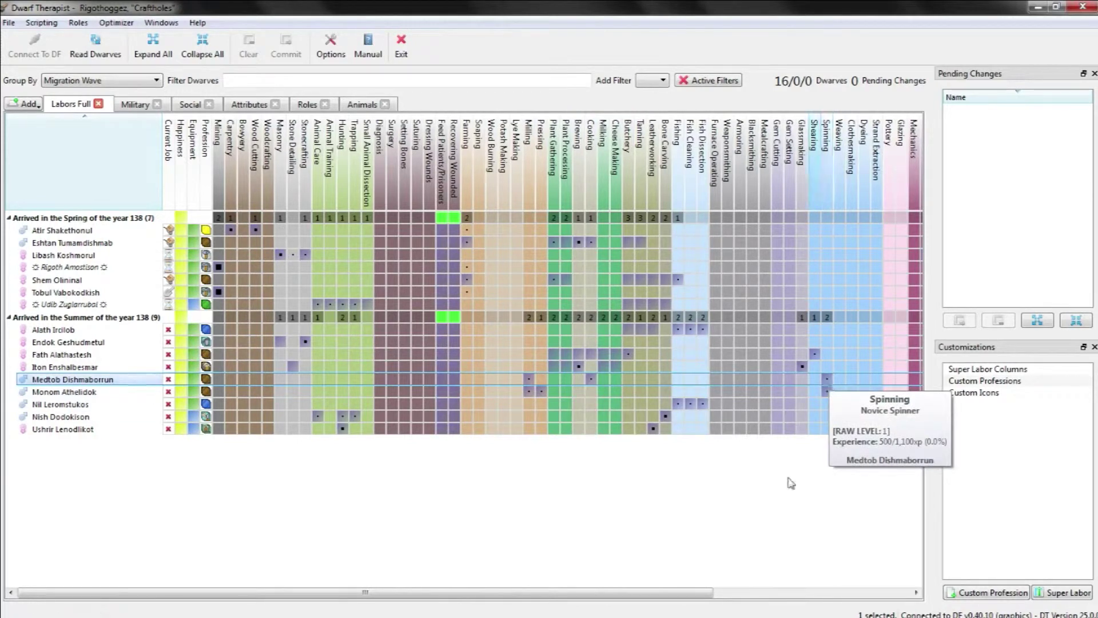
pyautogui.moveTo(711, 592); pyautogui.dragTo(625, 584)
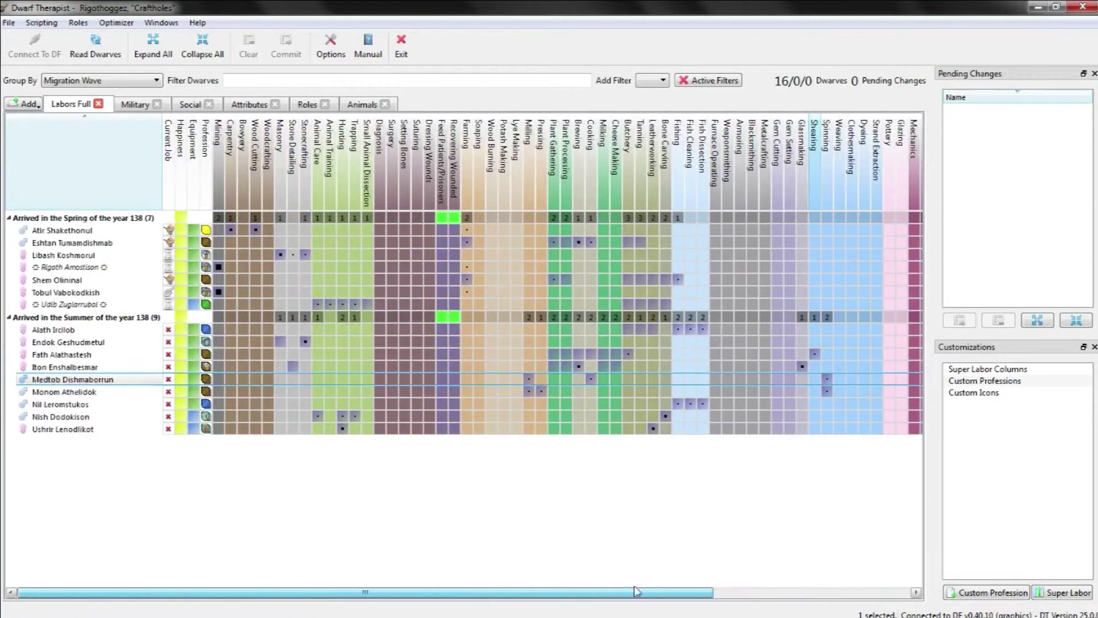
# Step: Enable Wood Burning, Potash Making, Lye Making, Farming (Fields), Pressing and Soap Making for Medtob Dishmaborrun
pyautogui.click(520, 378)
pyautogui.click(518, 379)
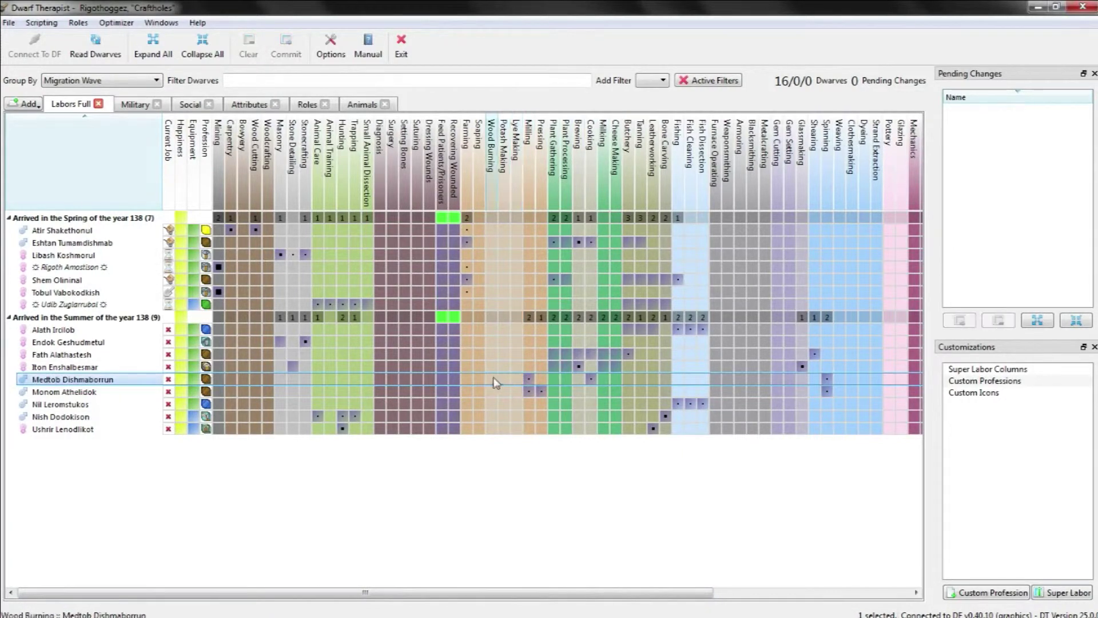
pyautogui.click(492, 380)
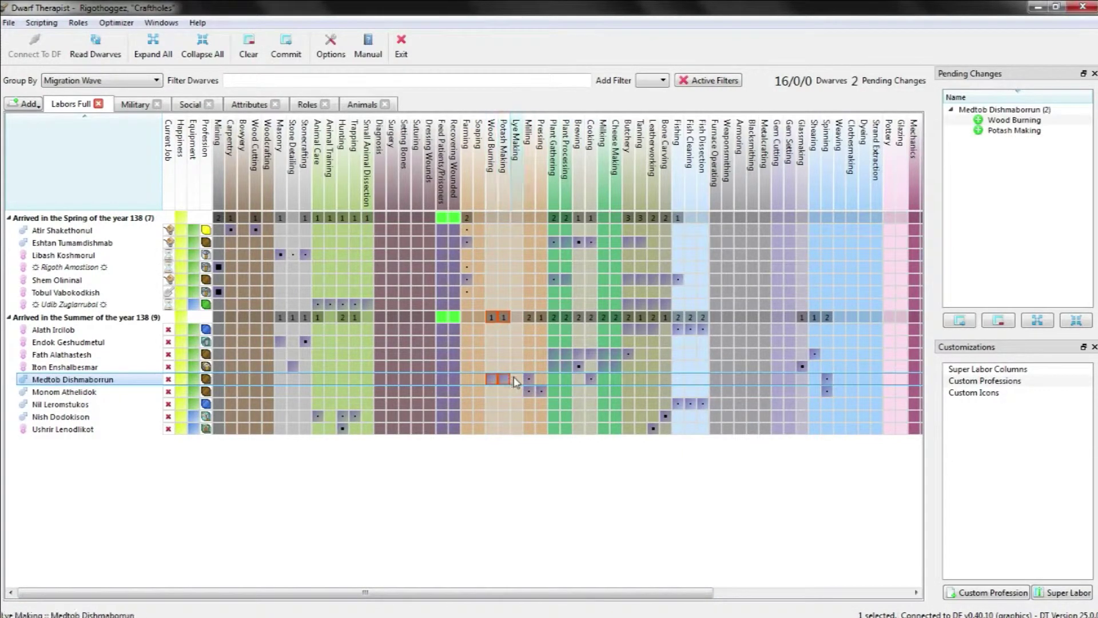
pyautogui.click(515, 379)
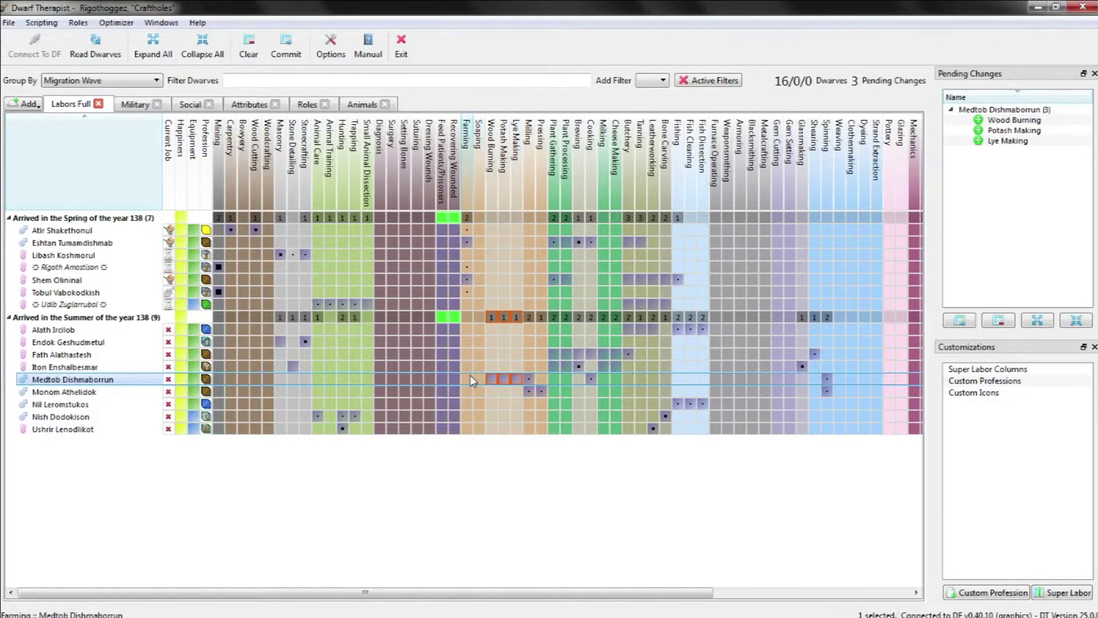
pyautogui.click(541, 379)
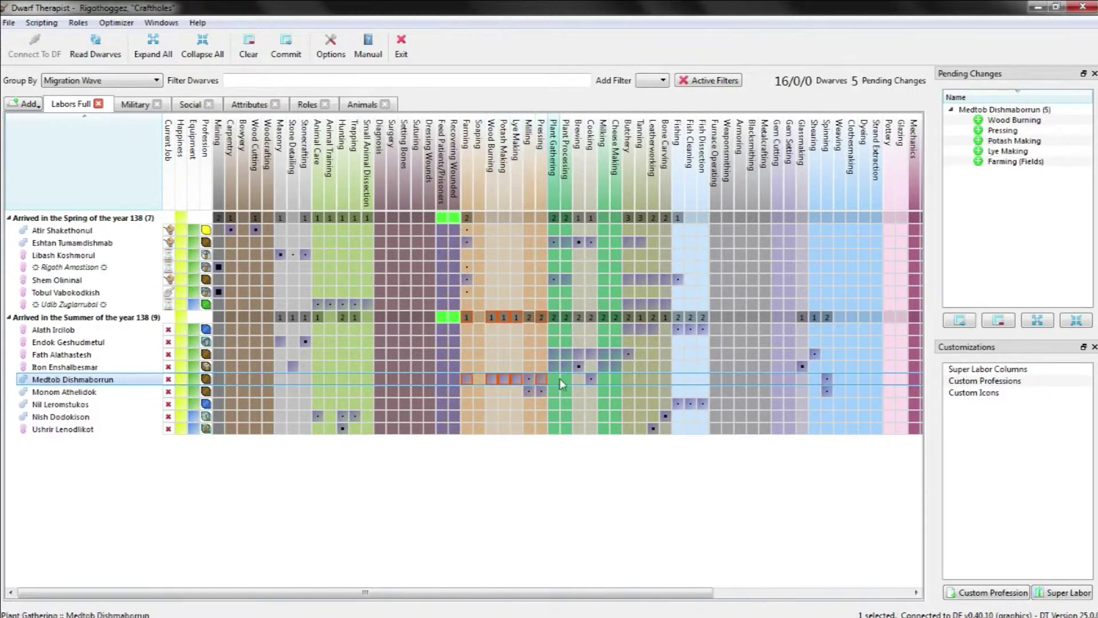
pyautogui.click(475, 379)
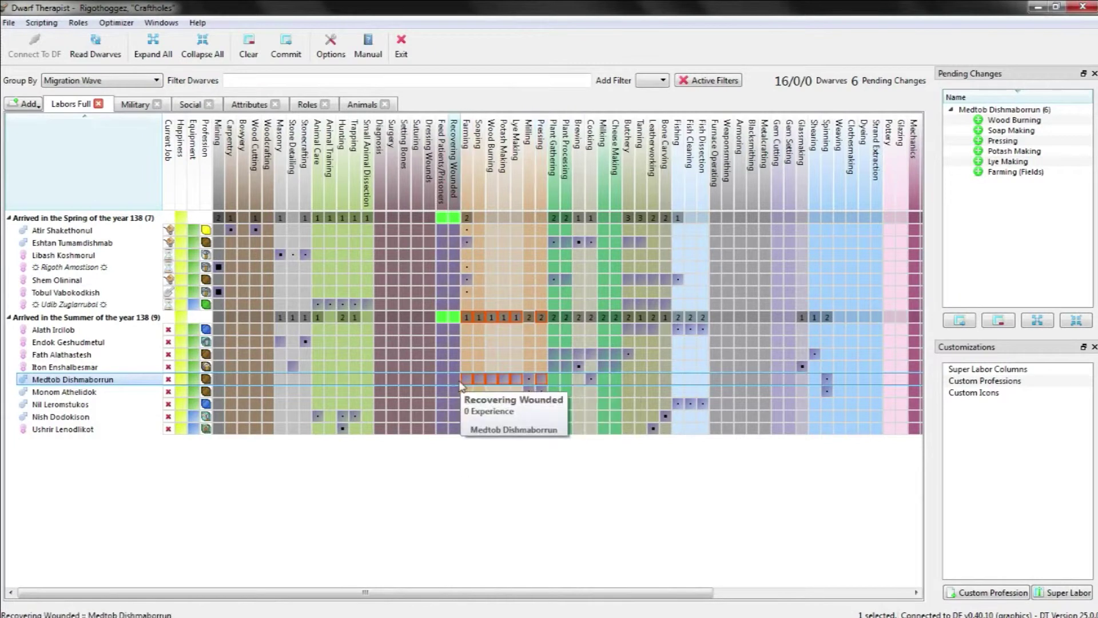
# Step: Enable Diagnosis, Setting Bones, Suturing and Dressing Wounds for Medtob Dishmaborrun and commit all of this dwarf's pending labor changes
pyautogui.click(380, 383)
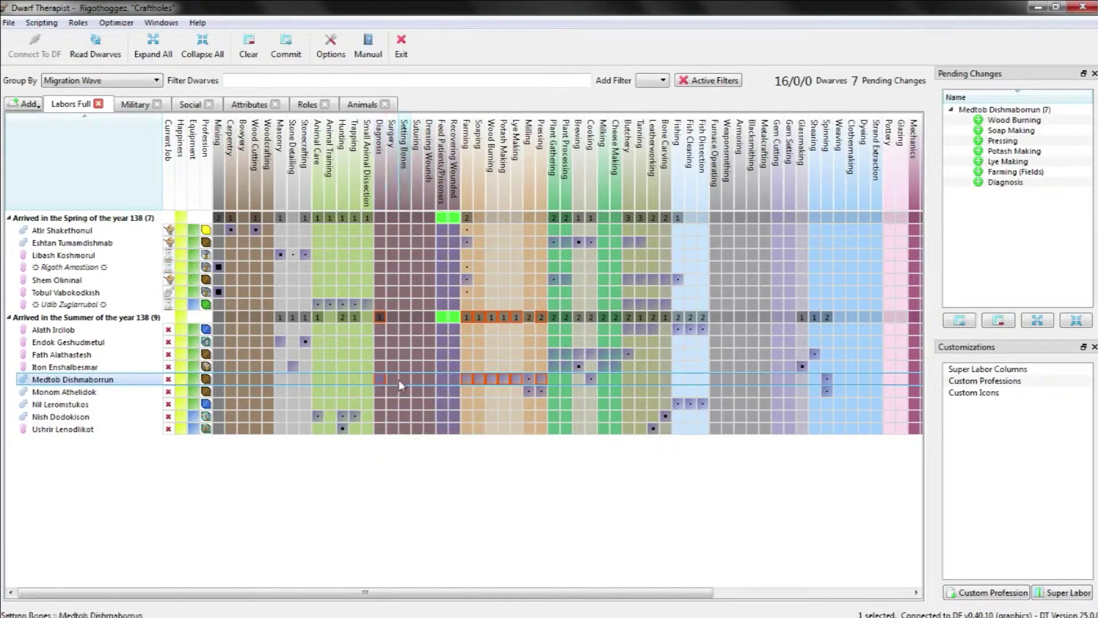
pyautogui.click(405, 379)
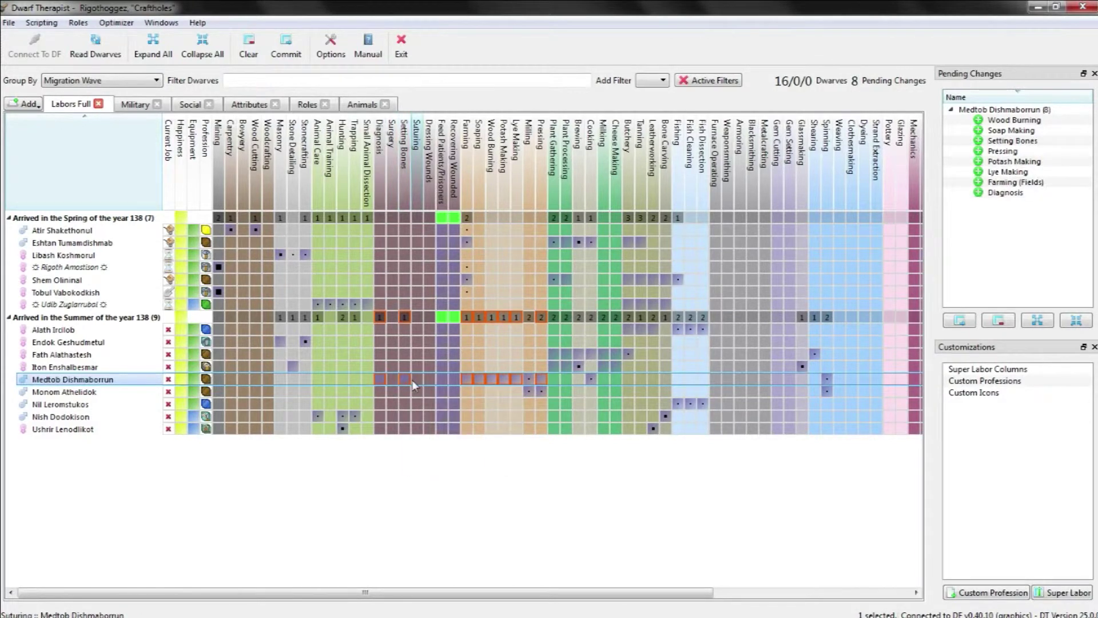
pyautogui.click(414, 380)
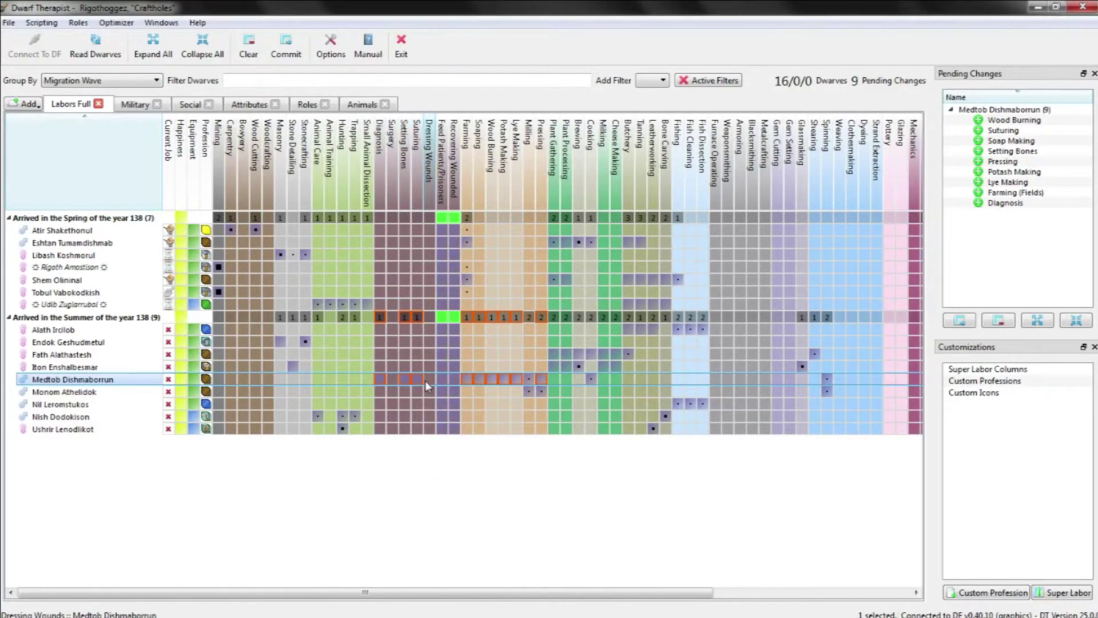
pyautogui.click(426, 380)
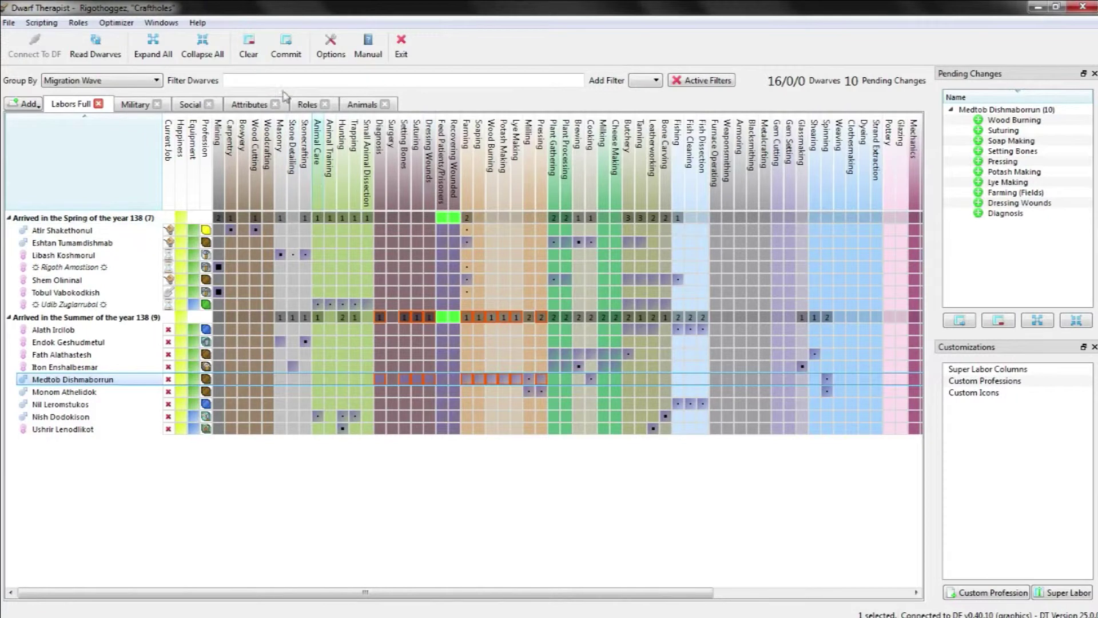
pyautogui.click(287, 54)
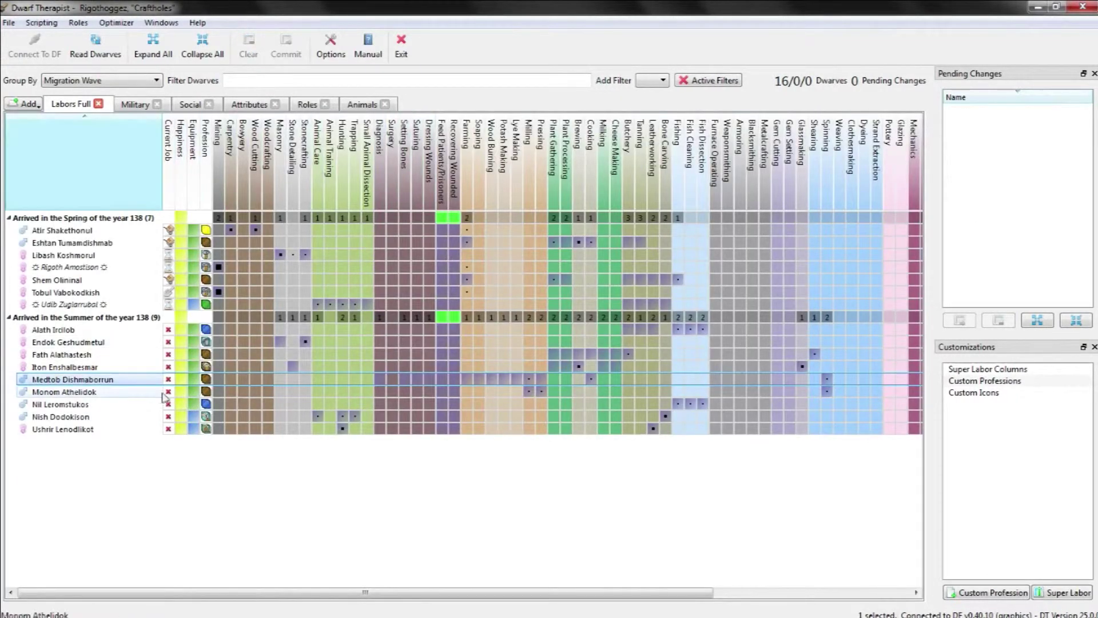
# Step: Enable Plant Gathering, Plant Processing, Milking, Cheese Making, Animal Training and Animal Care for Monom Athelidok and commit the changes
pyautogui.click(142, 393)
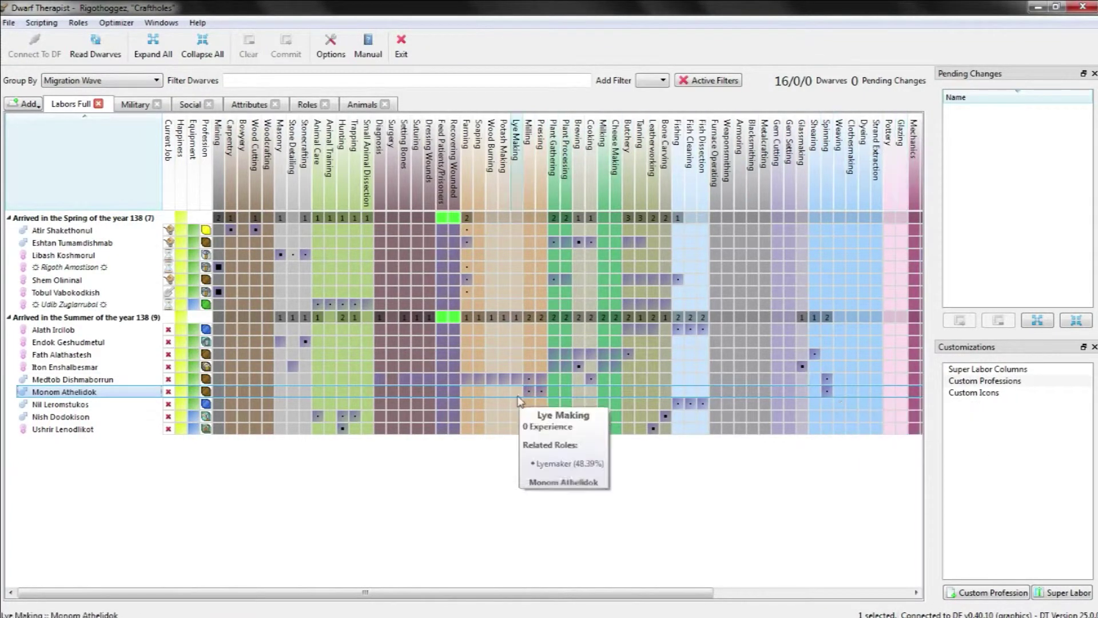
pyautogui.click(555, 395)
pyautogui.click(566, 393)
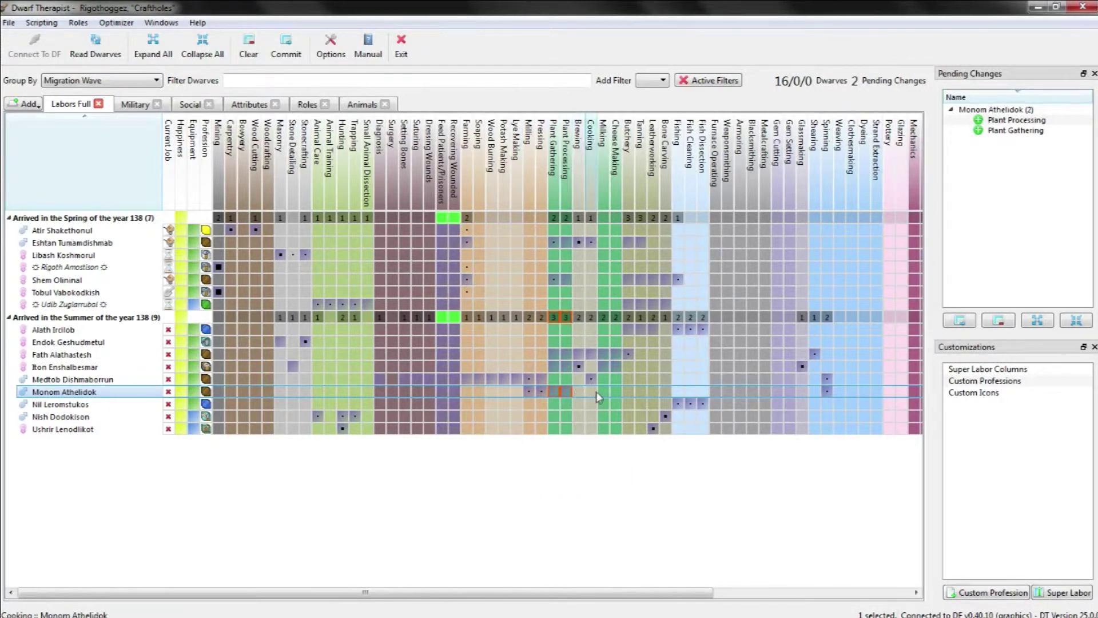
pyautogui.click(614, 393)
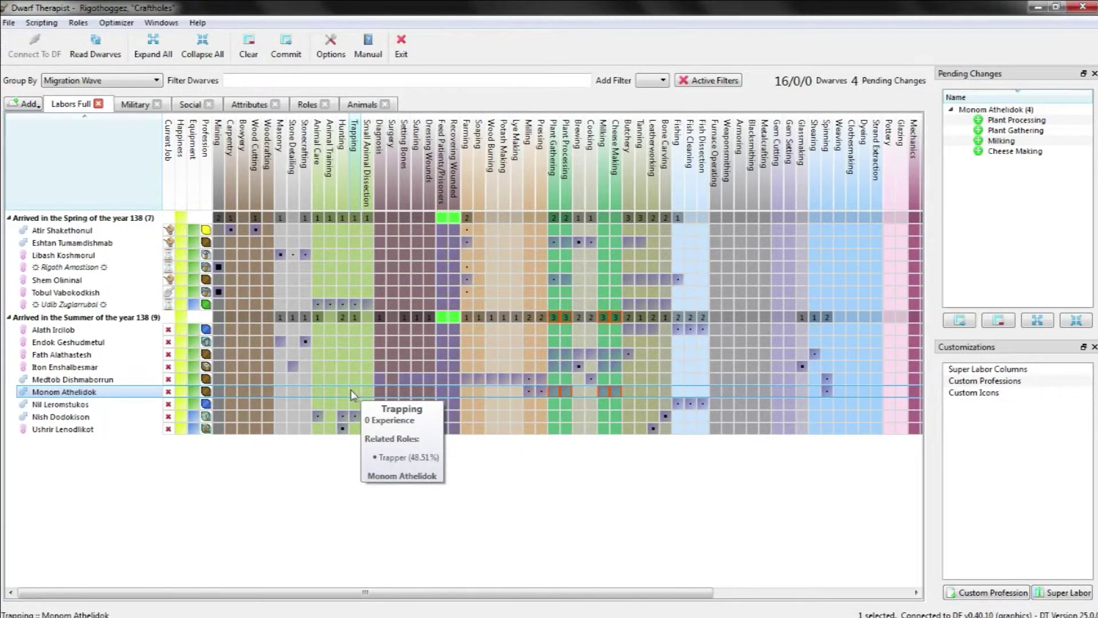
pyautogui.click(329, 393)
pyautogui.click(321, 391)
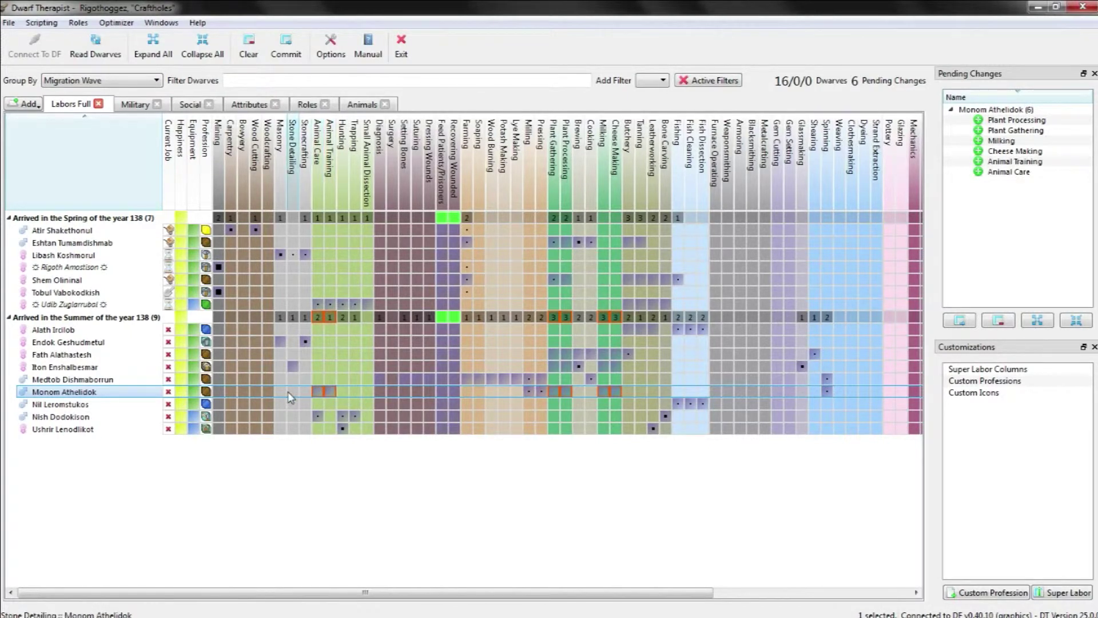
pyautogui.click(288, 55)
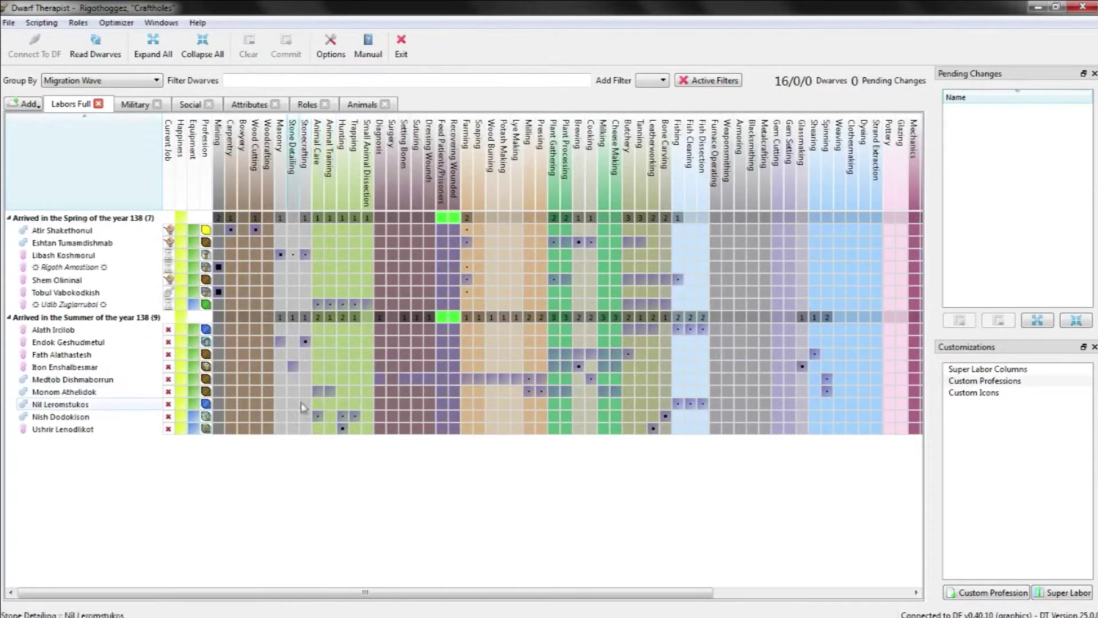
# Step: Enable Animal Care, Animal Training, Trapping and Small Animal Dissection for the fishery worker Nil Leromstukos and commit the changes
pyautogui.click(123, 404)
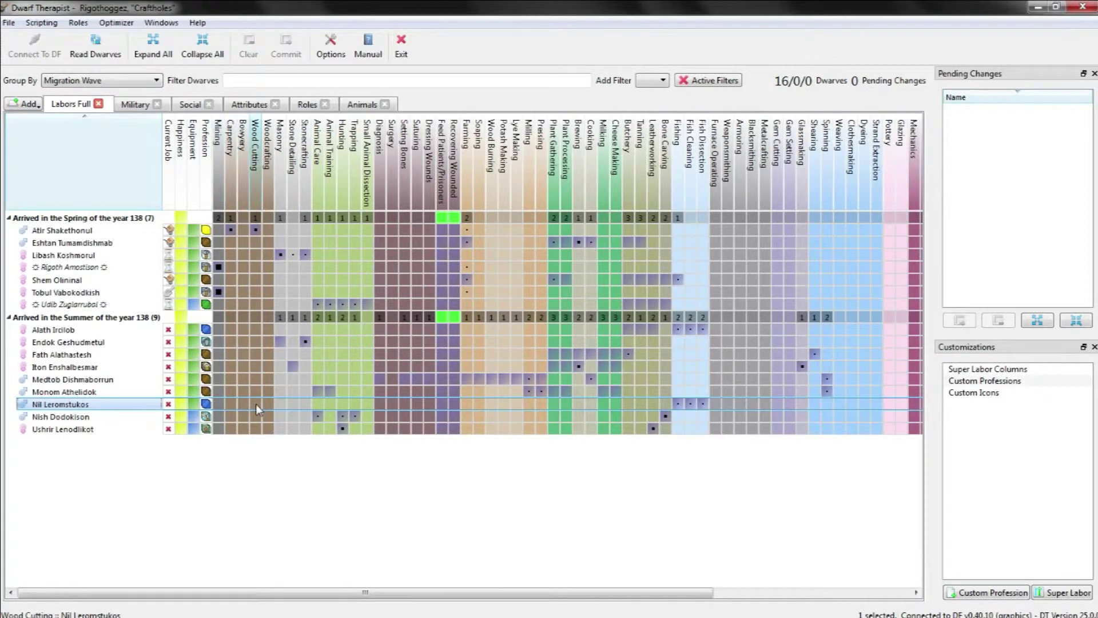
pyautogui.moveTo(207, 407)
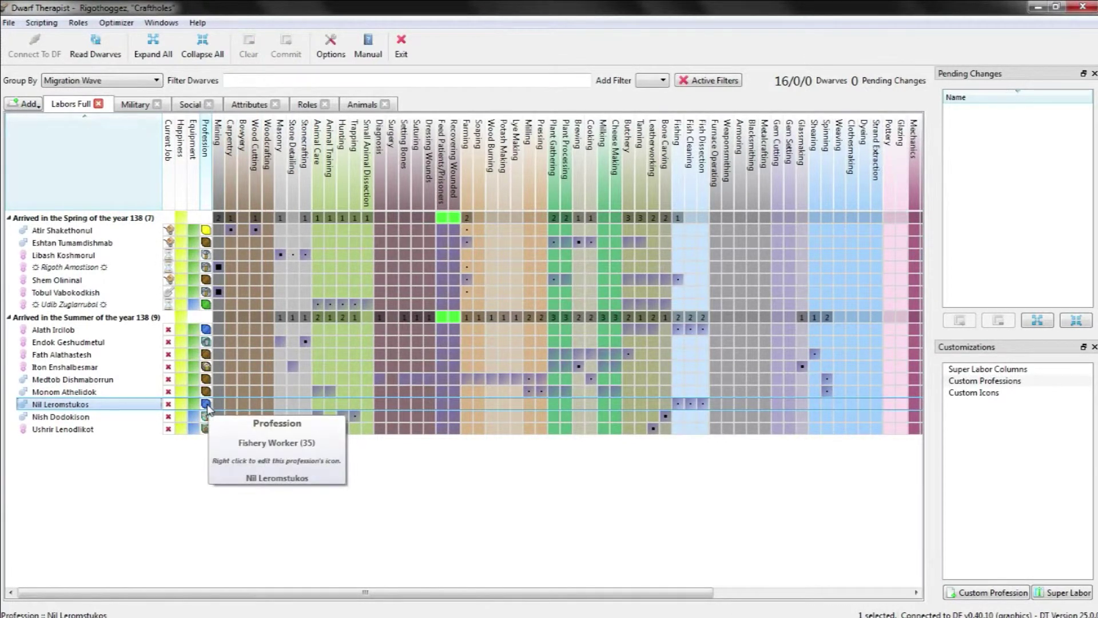
pyautogui.moveTo(704, 409)
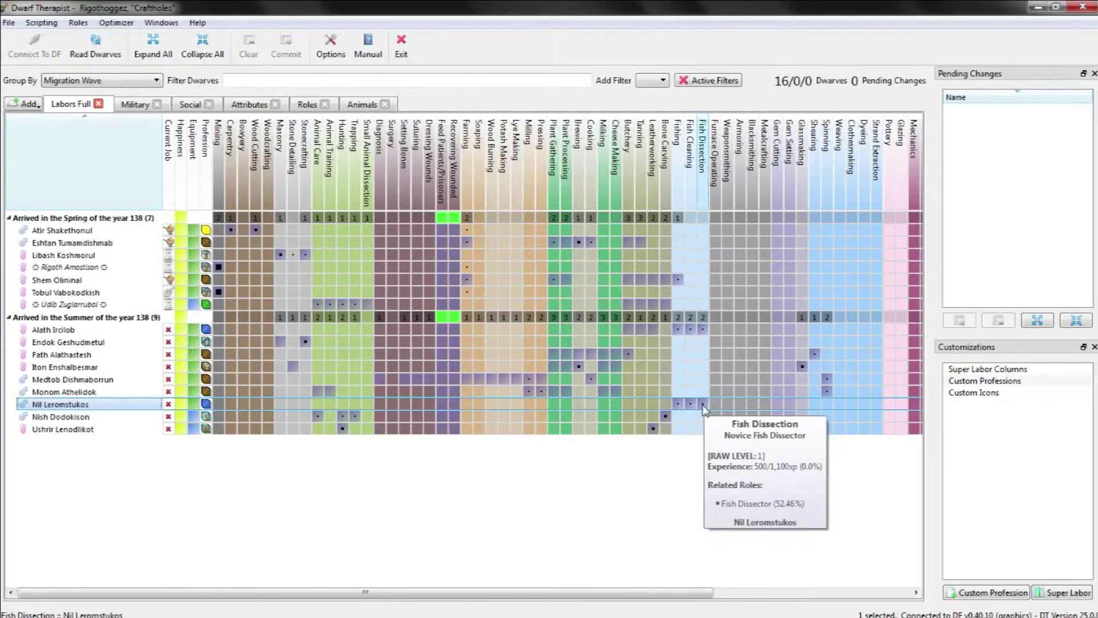
pyautogui.moveTo(364, 405)
pyautogui.moveTo(364, 405); pyautogui.dragTo(322, 402)
pyautogui.click(348, 404)
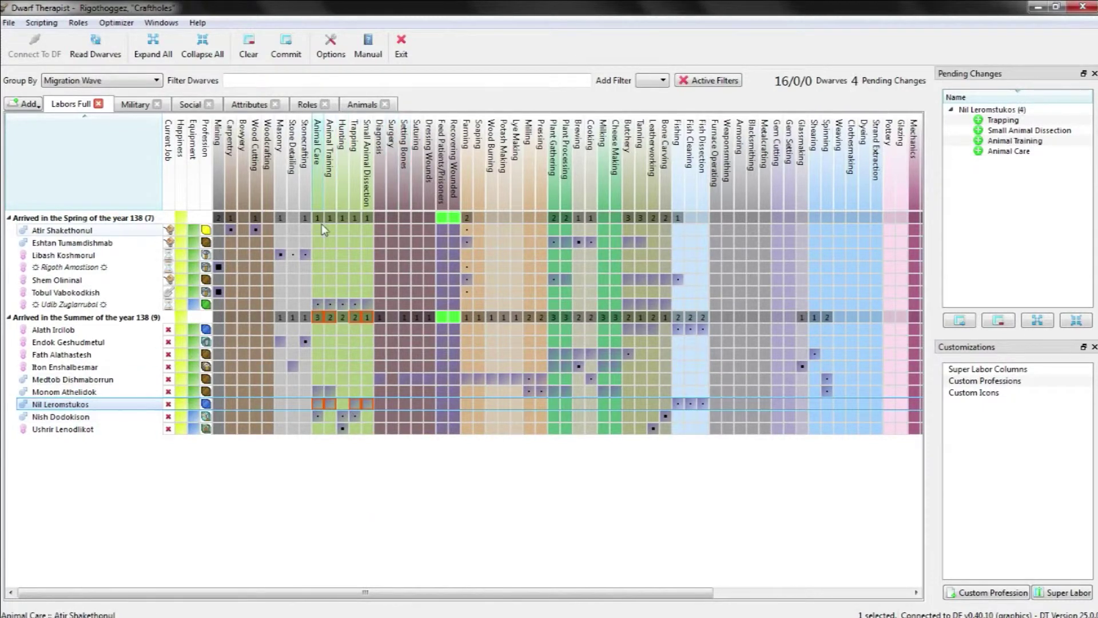
pyautogui.click(286, 47)
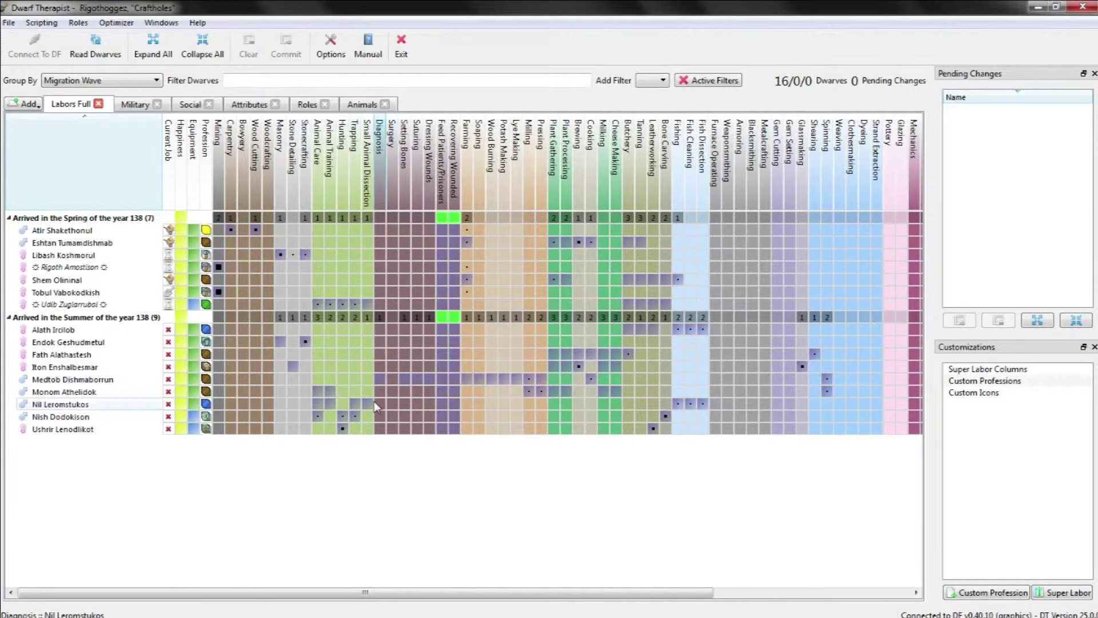
# Step: Enable Small Animal Dissection, Animal Training, Butchery, Tanning and Leatherworking for the bone carver Nish Dodokison and commit the changes
pyautogui.click(190, 418)
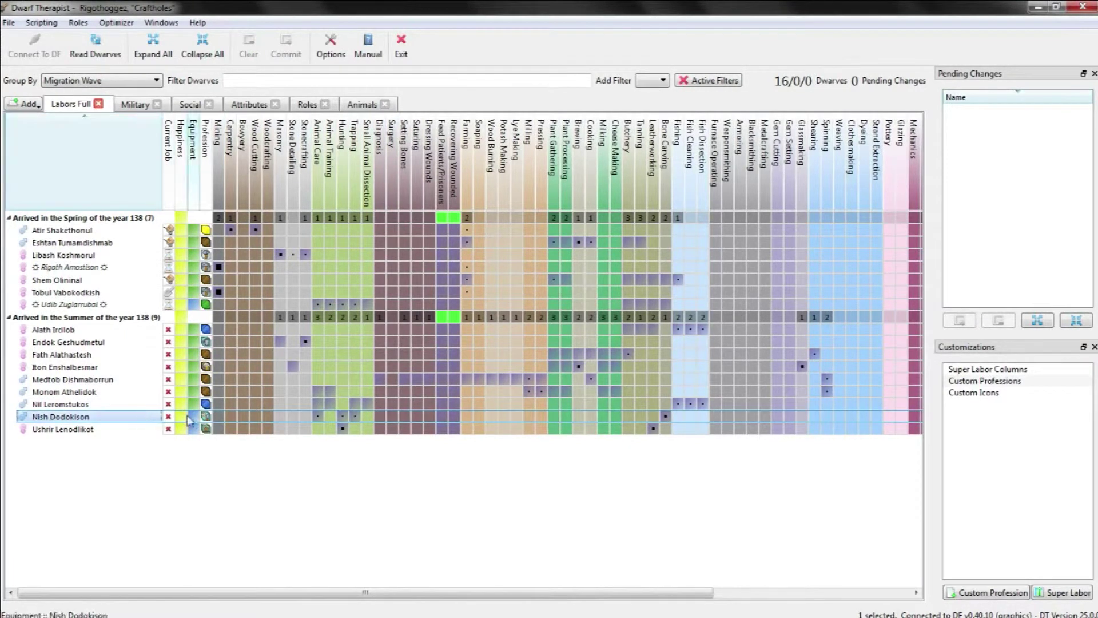
pyautogui.moveTo(209, 423)
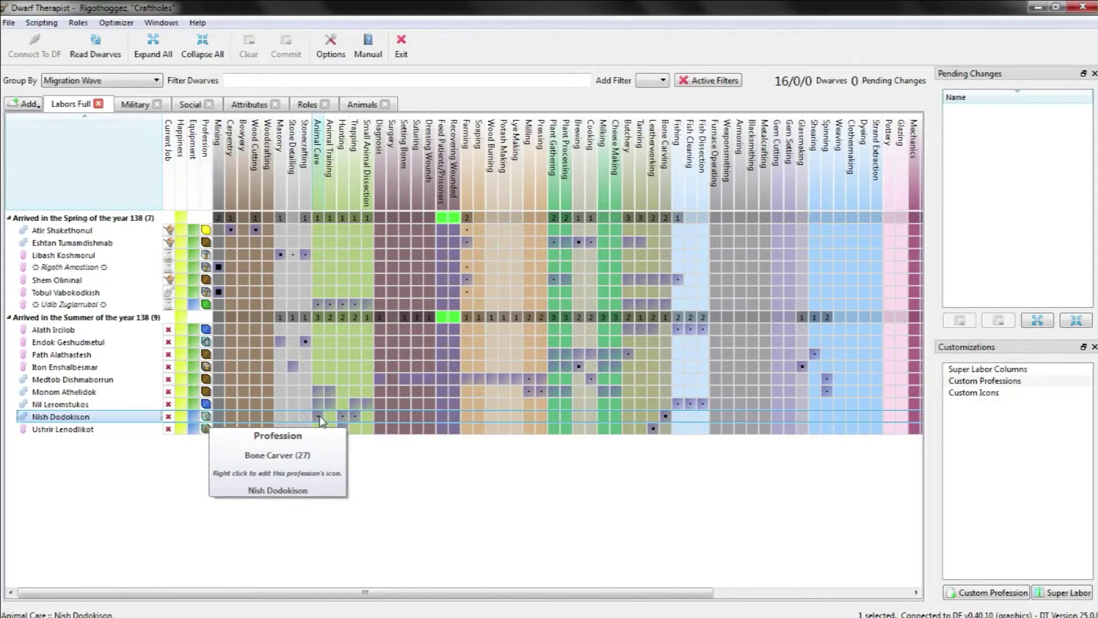
pyautogui.moveTo(355, 422)
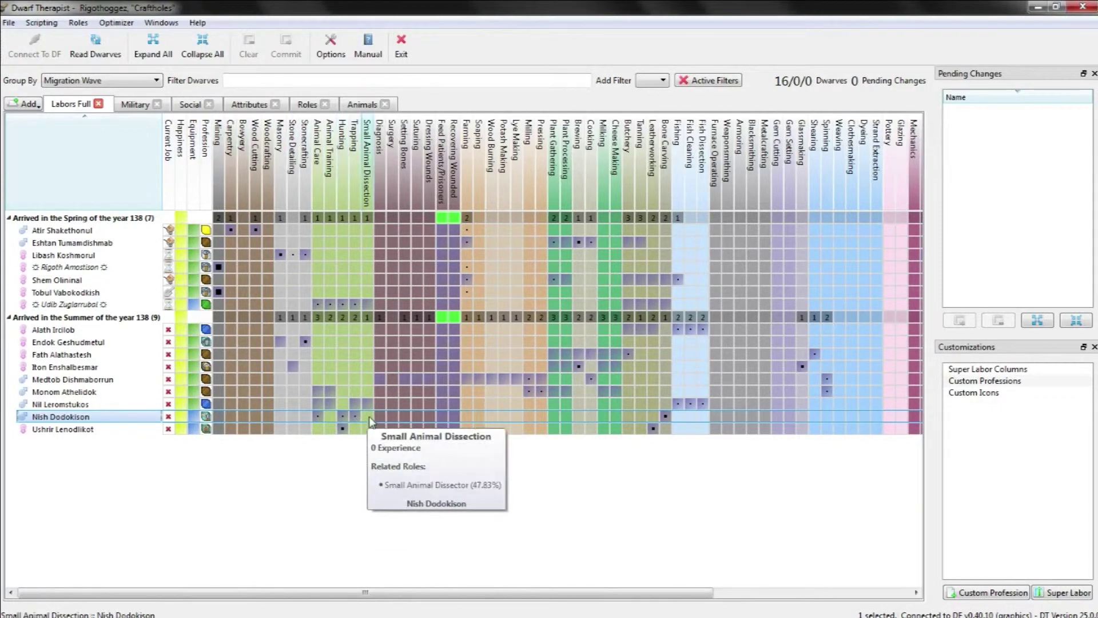
pyautogui.click(367, 417)
pyautogui.click(330, 417)
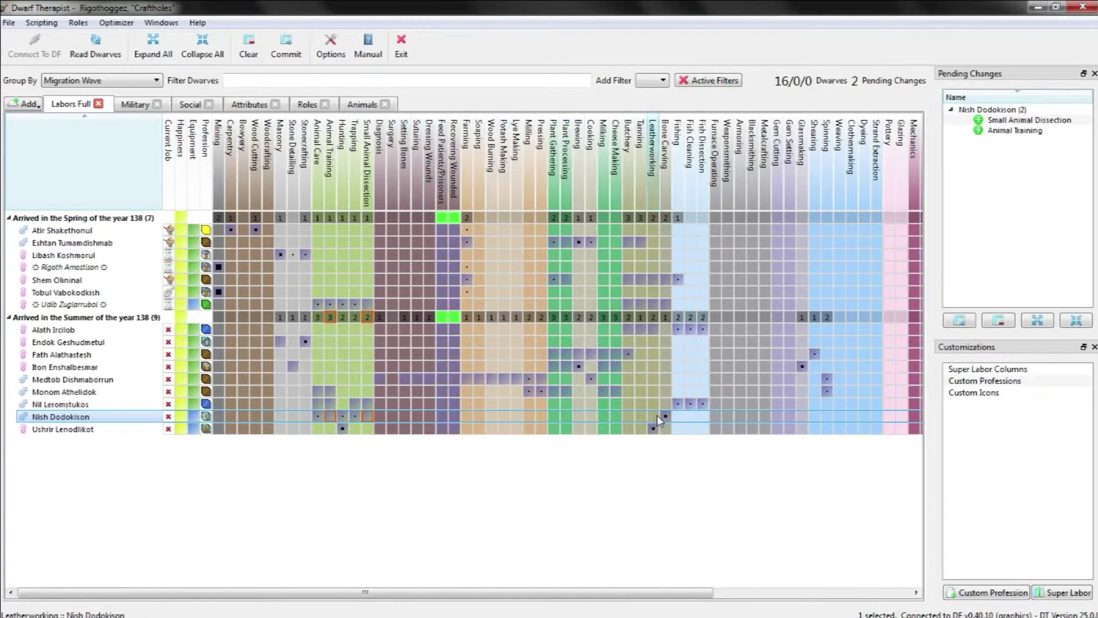
pyautogui.click(629, 417)
pyautogui.click(641, 417)
pyautogui.click(654, 417)
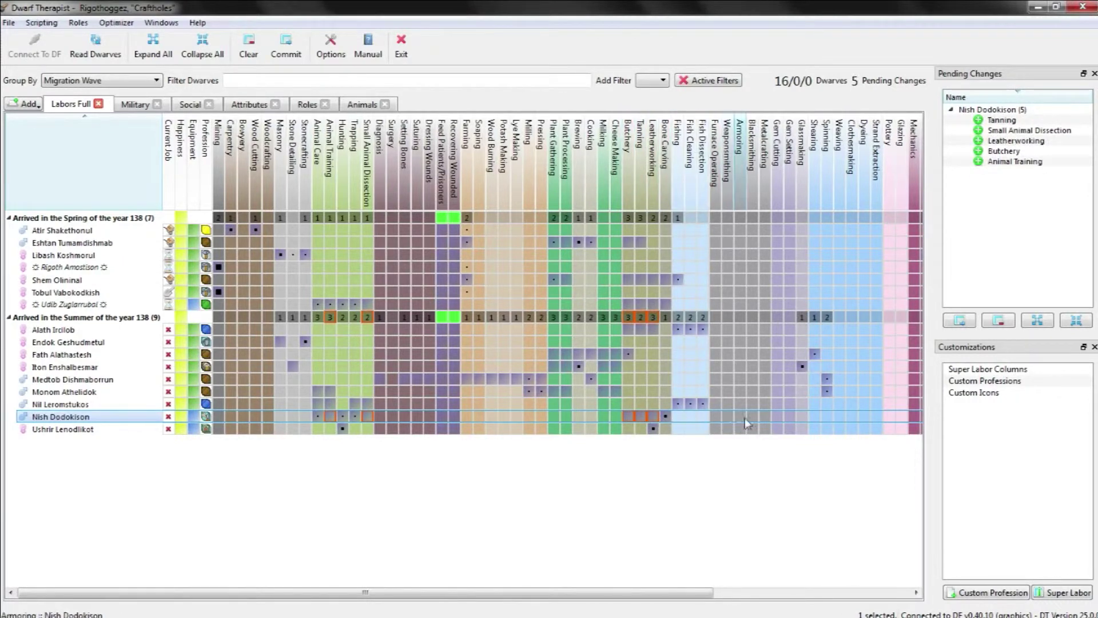
pyautogui.click(286, 47)
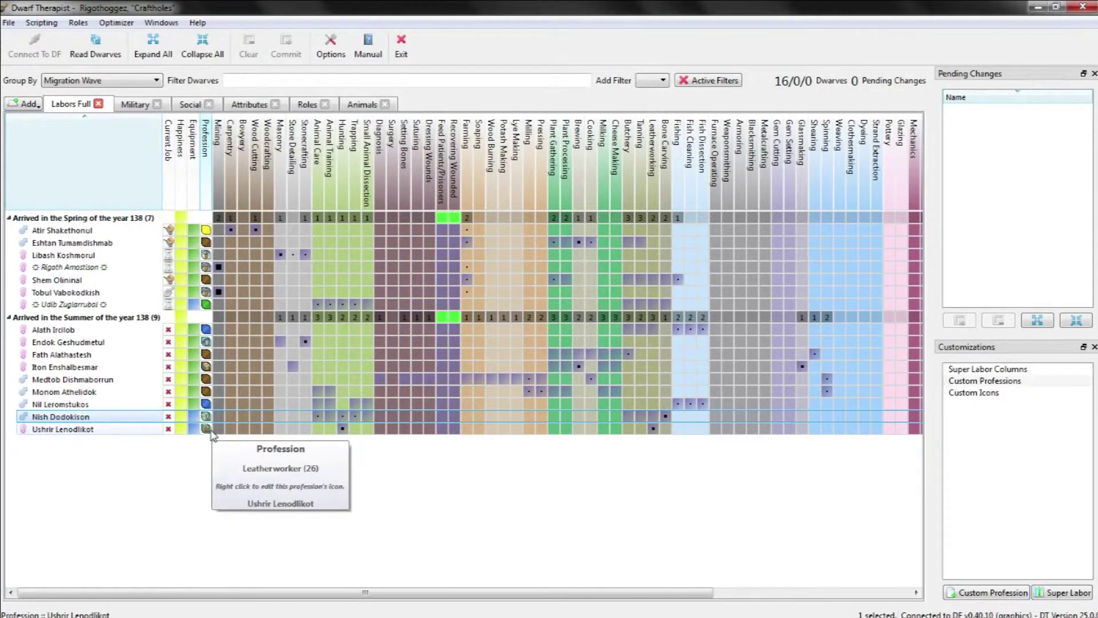
# Step: Enable Tanning, Animal Training, Animal Care, Trapping and Small Animal Dissection for the leatherworker Ushrir Lenodlikot and commit the changes
pyautogui.click(135, 430)
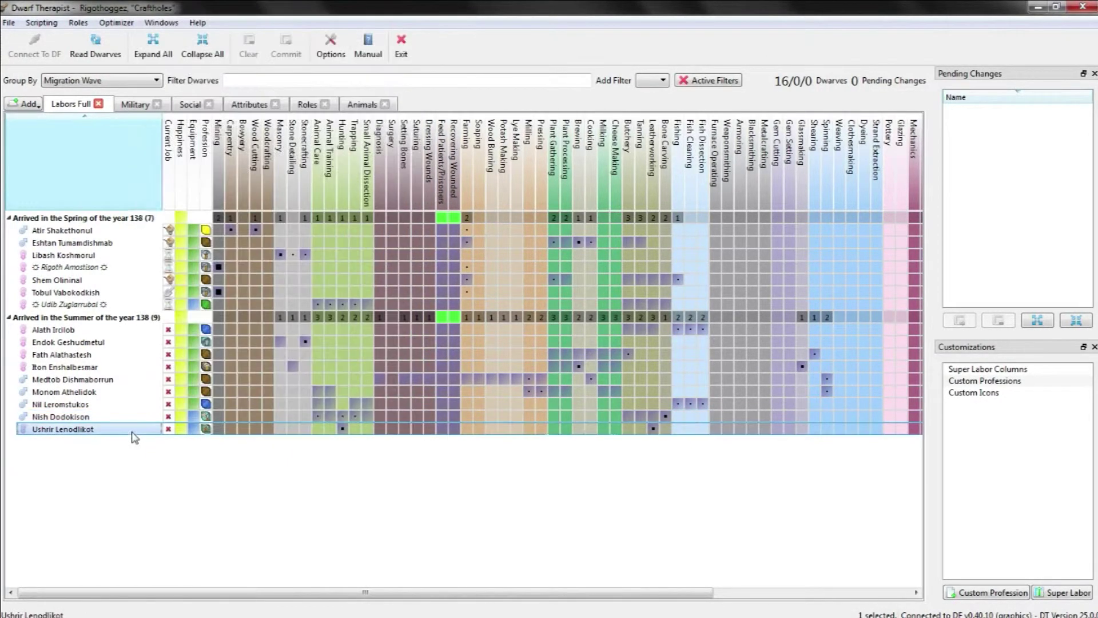
pyautogui.click(640, 429)
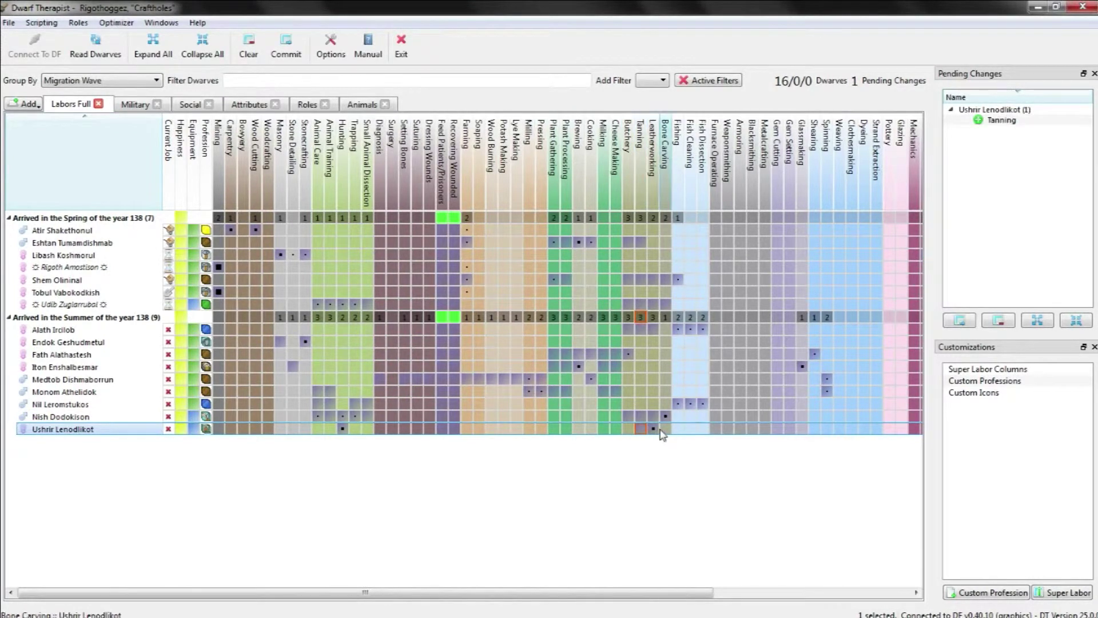
pyautogui.moveTo(629, 432)
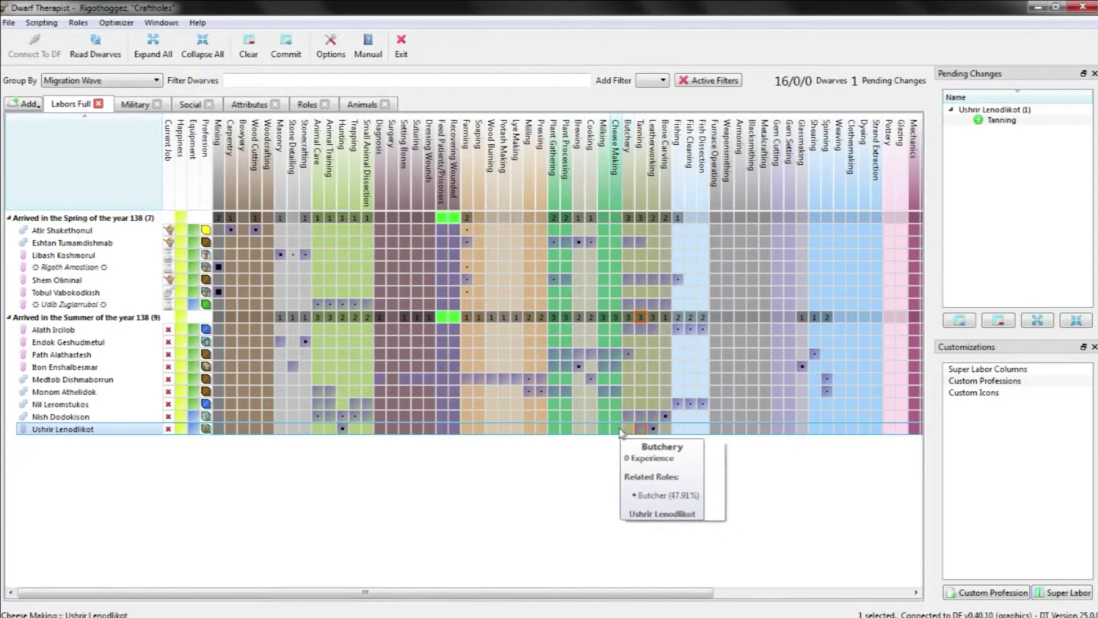
pyautogui.moveTo(347, 433)
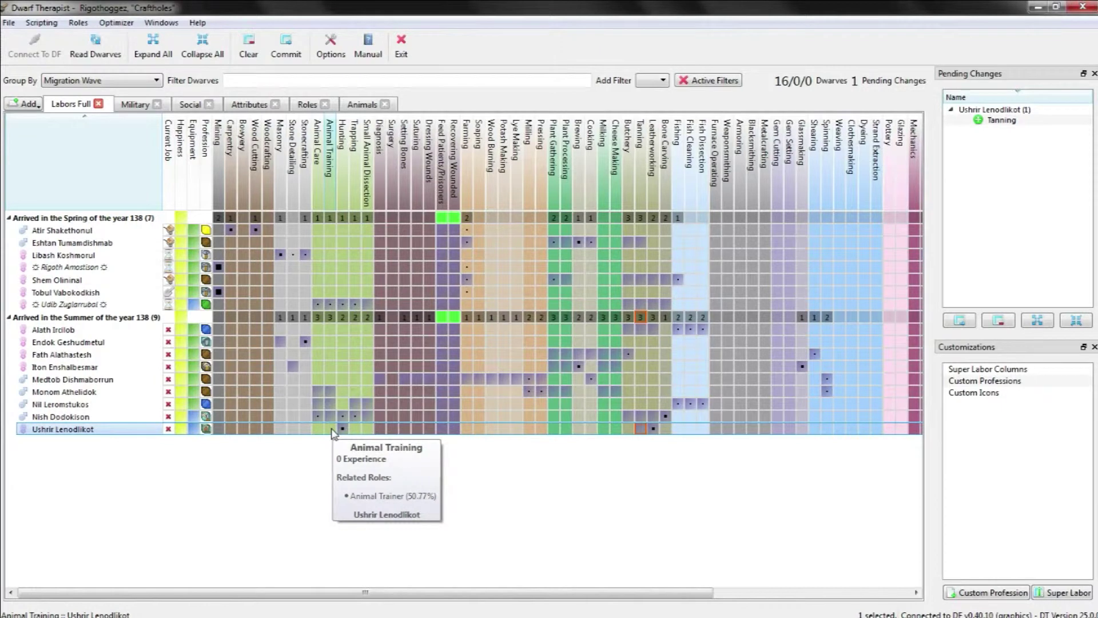
pyautogui.click(331, 430)
pyautogui.click(319, 430)
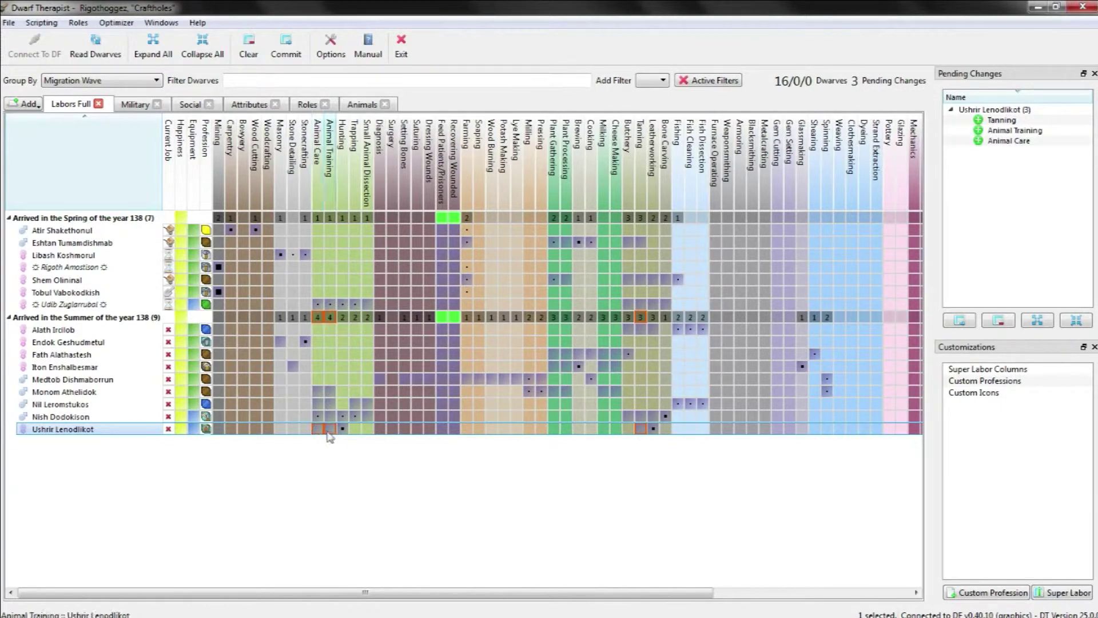
pyautogui.click(355, 430)
pyautogui.click(367, 430)
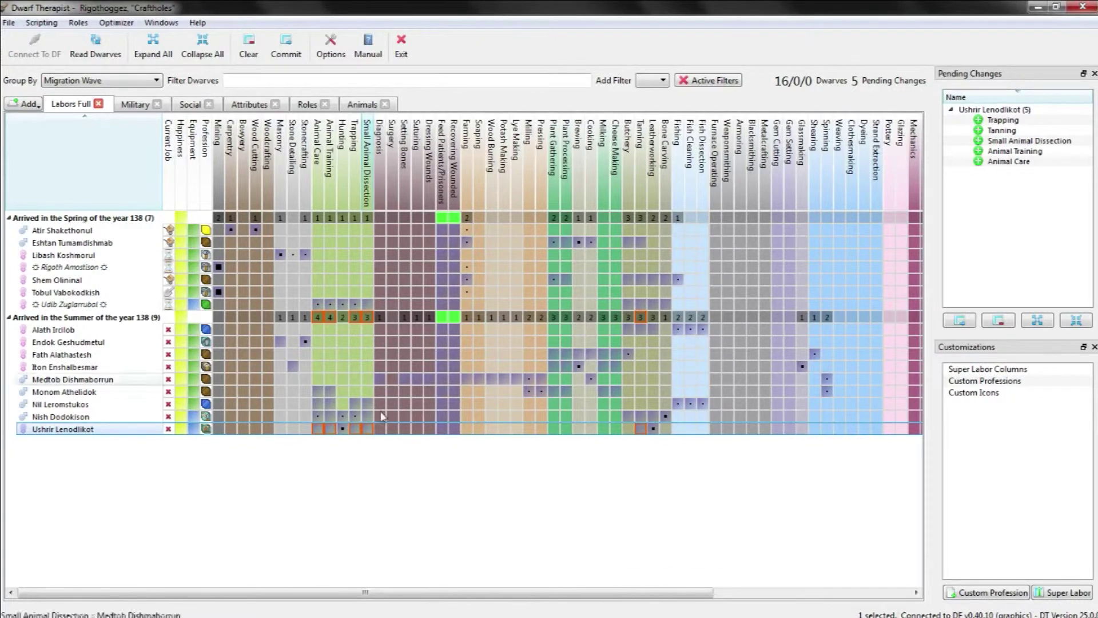
pyautogui.click(277, 51)
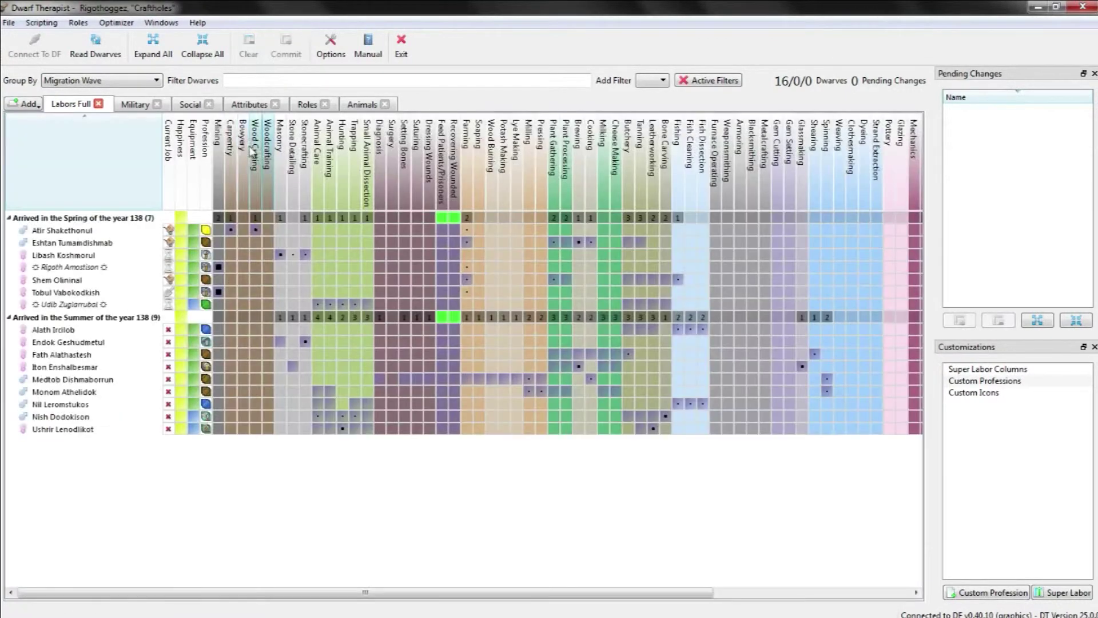
# Step: Set the dwarf list's grouping to Nothing and check Medtob Dishmaborrun's Spinning labor in the ungrouped list
pyautogui.click(97, 81)
pyautogui.click(92, 95)
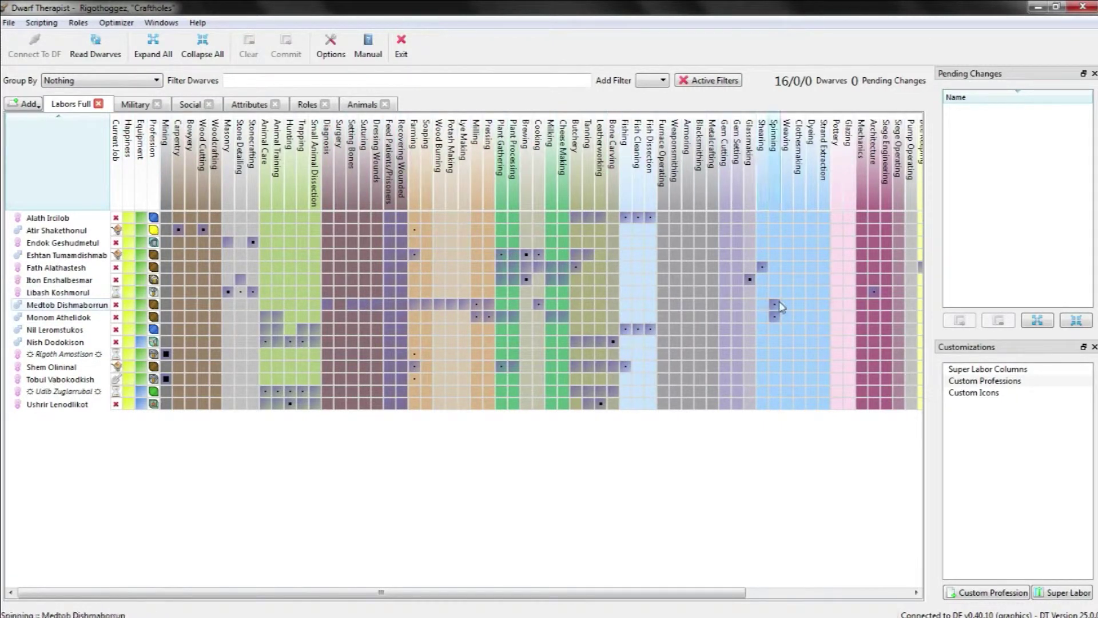
pyautogui.moveTo(781, 308)
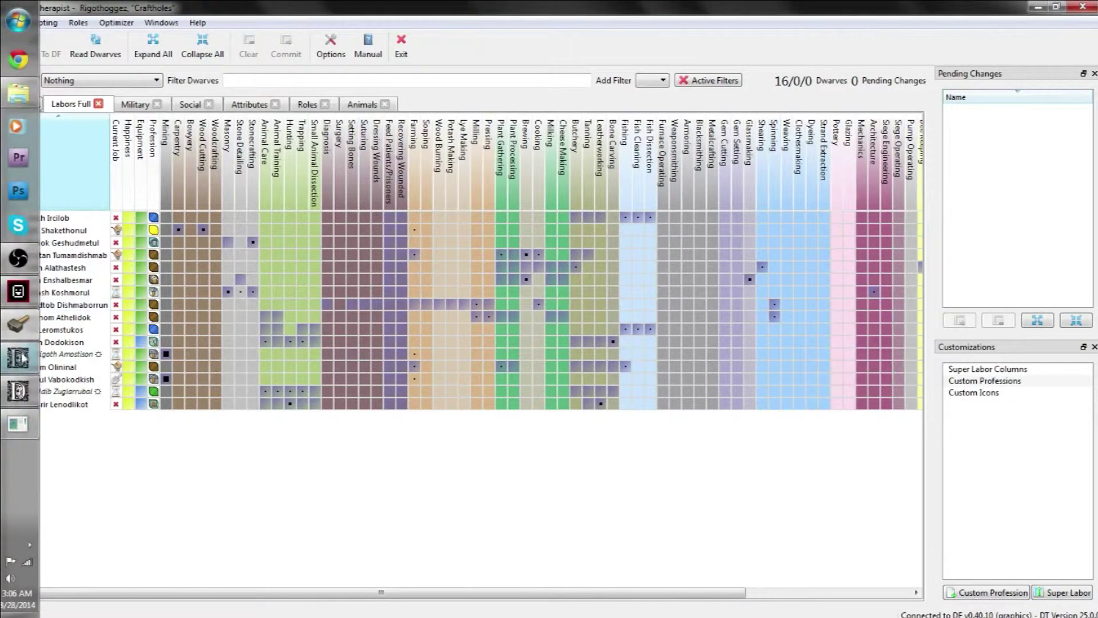
# Step: Switch to Dwarf Fortress and look over the excavated fortress level three floors below the surface
pyautogui.click(23, 334)
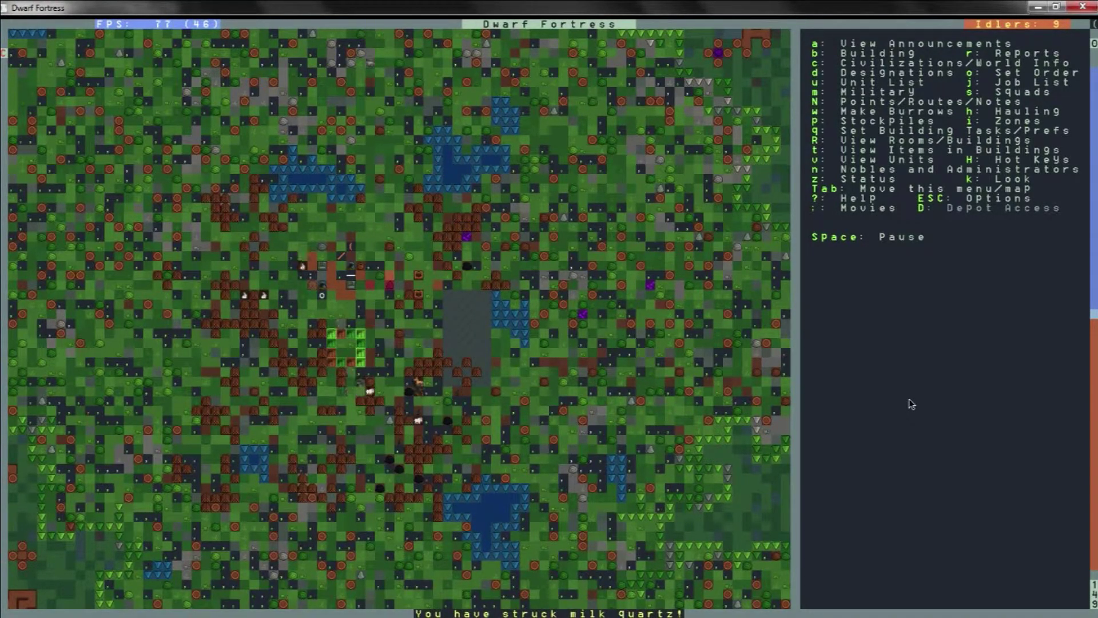
pyautogui.press('>')
pyautogui.press('>')
pyautogui.press('>')
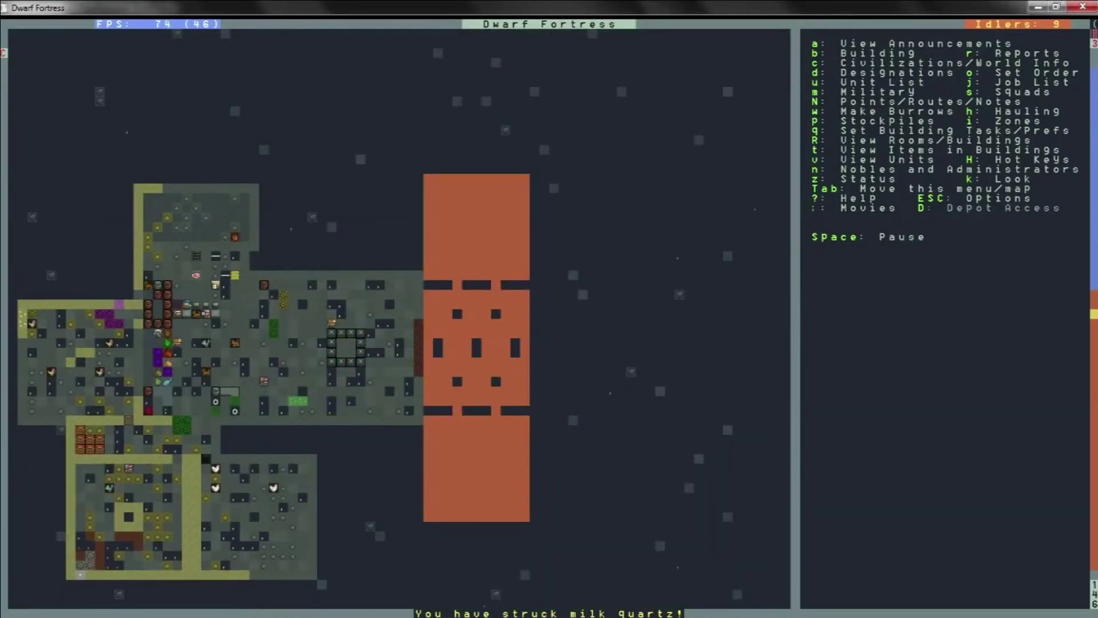
pyautogui.hotkey('shift', 'Left')
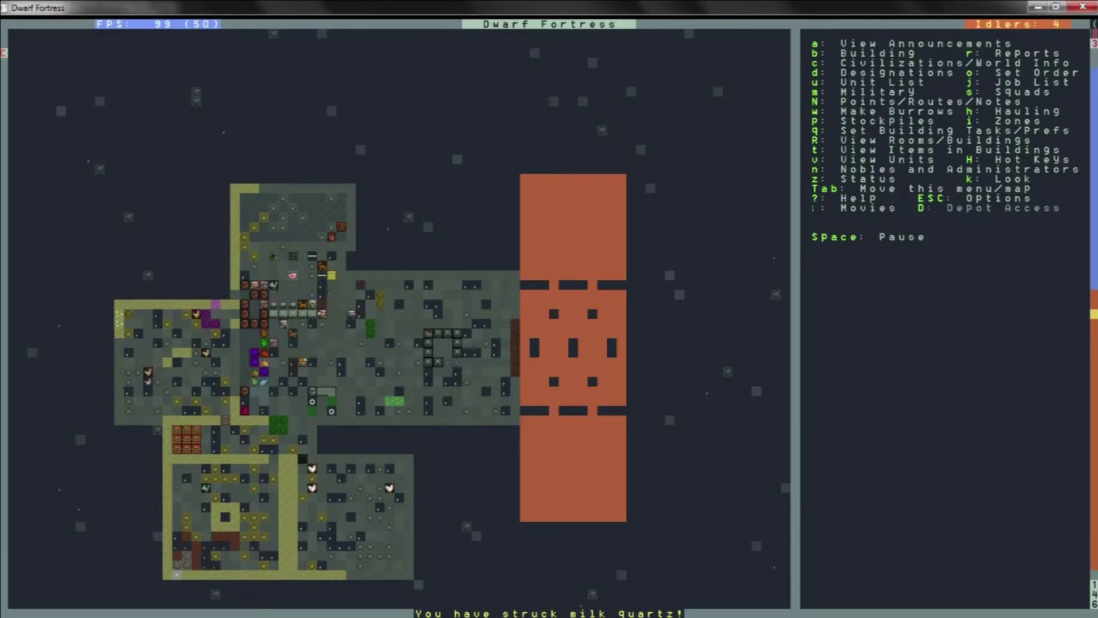
pyautogui.hotkey('shift', ',')
pyautogui.hotkey('shift', ',')
pyautogui.hotkey('shift', ',')
# Step: Pause the game, designate plants for gathering across a large area of the surface around the fortress, and resume play
pyautogui.press('space')
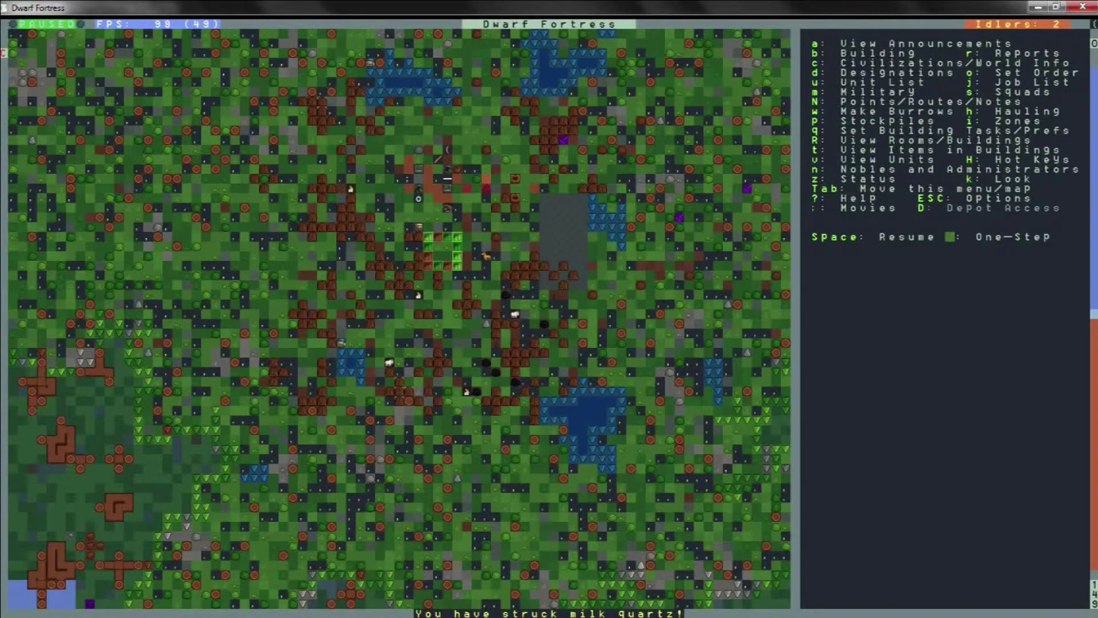
pyautogui.hotkey('shift', 'Up')
pyautogui.hotkey('shift', 'Up')
pyautogui.hotkey('shift', 'Up')
pyautogui.hotkey('shift', 'Up')
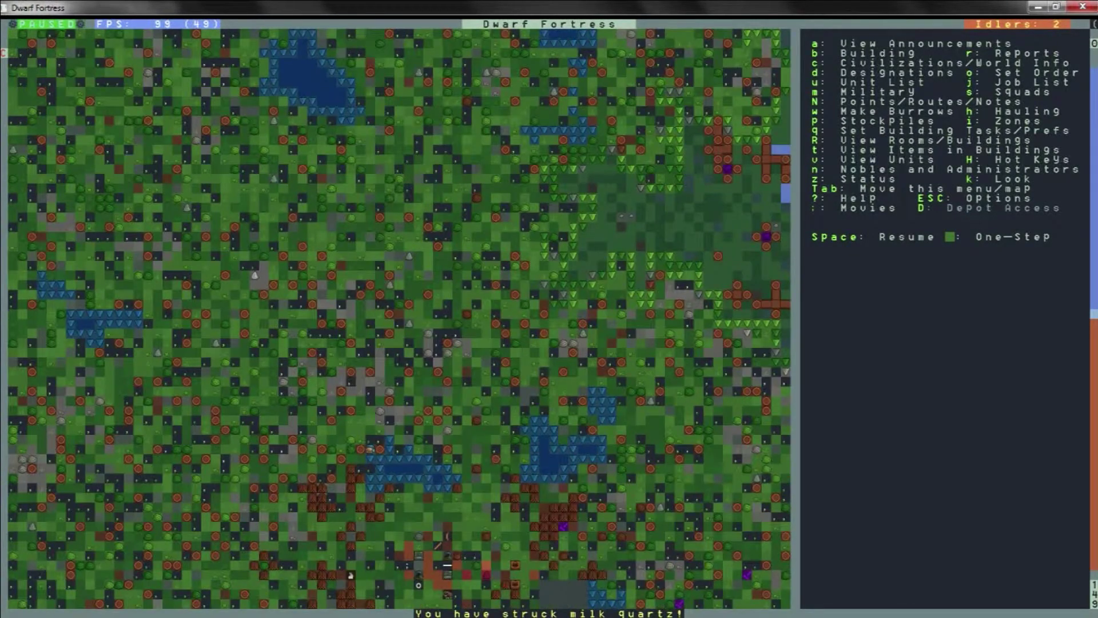
pyautogui.press('d')
pyautogui.press('p')
pyautogui.press('y')
pyautogui.press('y')
pyautogui.press('y')
pyautogui.press('y')
pyautogui.press('y')
pyautogui.press('y')
pyautogui.press('y')
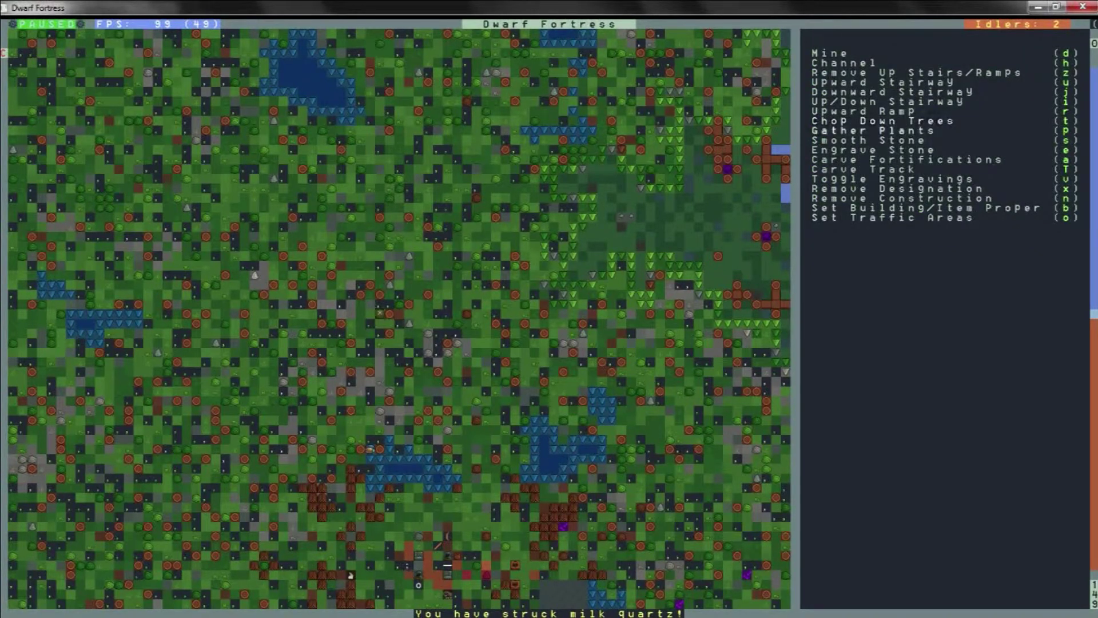
pyautogui.press('Left')
pyautogui.hotkey('shift', 'n')
pyautogui.hotkey('shift', 'n')
pyautogui.hotkey('shift', 'n')
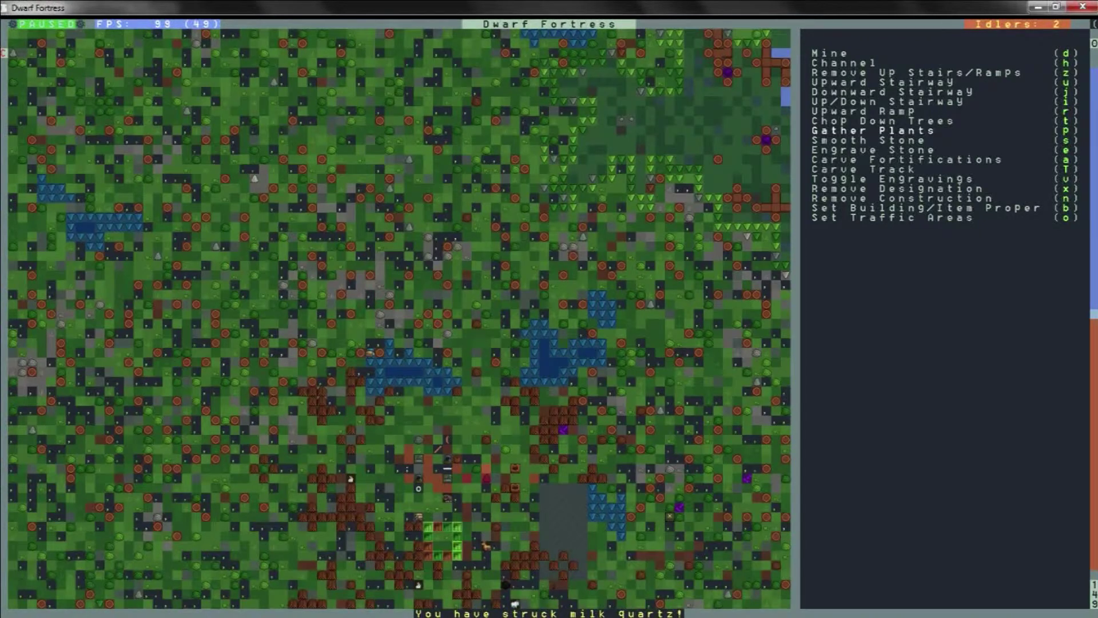
pyautogui.press('Escape')
pyautogui.hotkey('shift', 'Left')
pyautogui.hotkey('shift', 'Left')
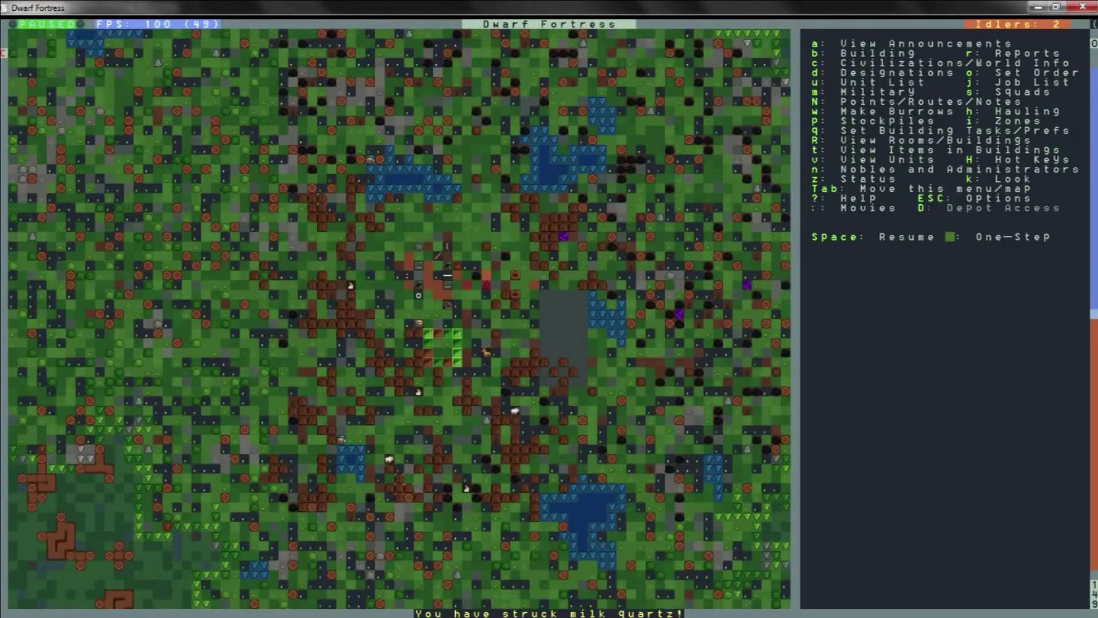
pyautogui.press('space')
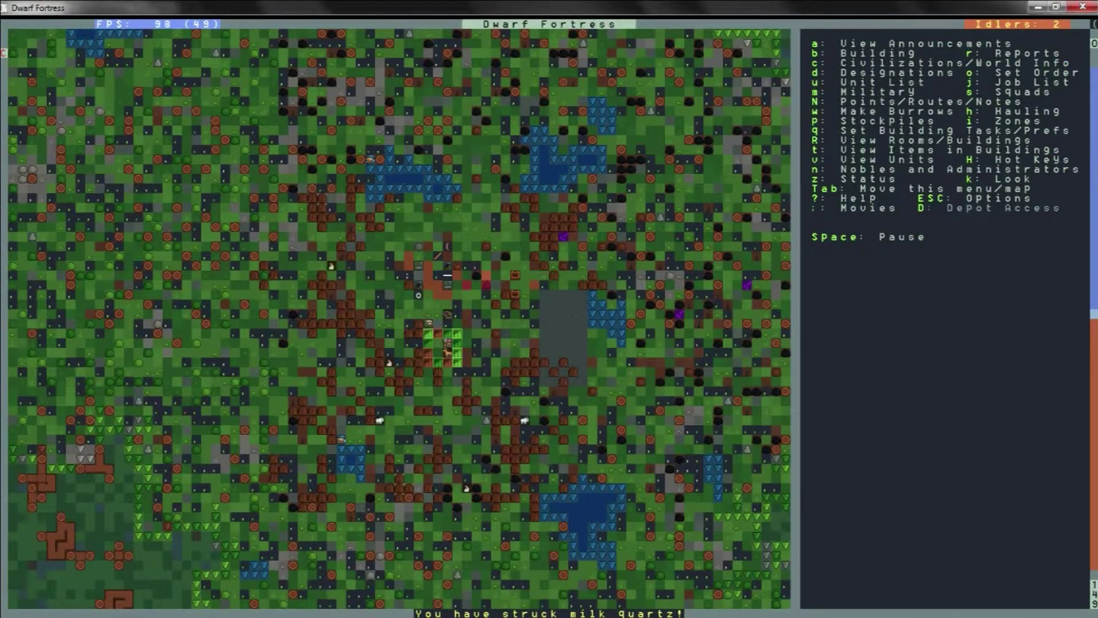
# Step: Examine the underground fortress levels between the surface and the main excavated floor while the game runs
pyautogui.hotkey('shift', 'Down')
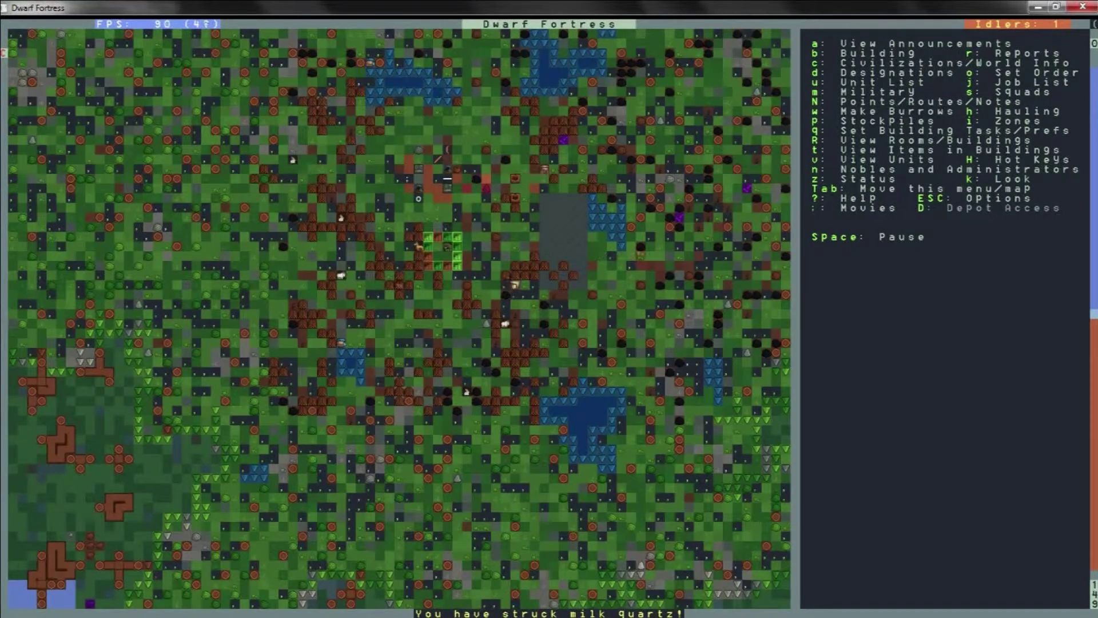
pyautogui.hotkey('shift', '.')
pyautogui.hotkey('shift', '.')
pyautogui.hotkey('shift', '.')
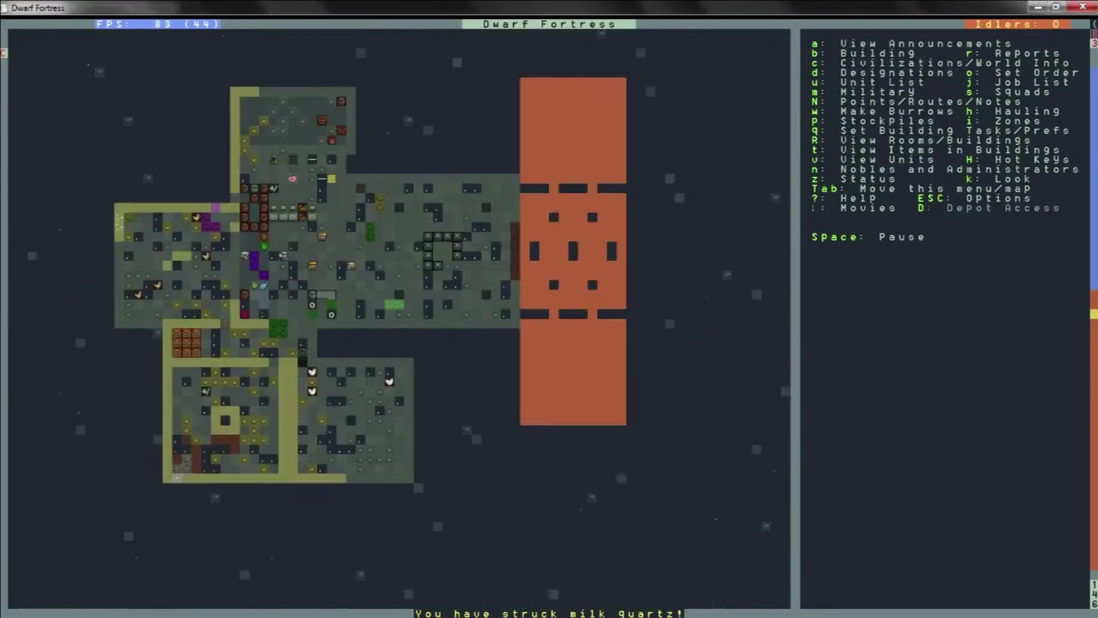
pyautogui.hotkey('shift', ',')
pyautogui.hotkey('shift', ',')
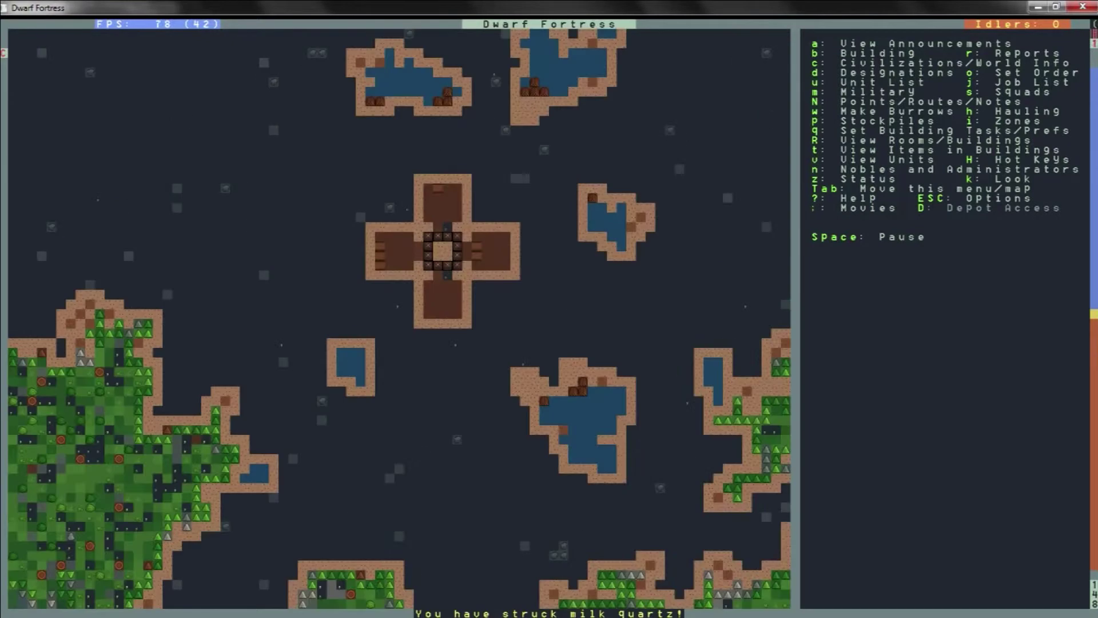
pyautogui.hotkey('shift', '.')
pyautogui.hotkey('shift', '.')
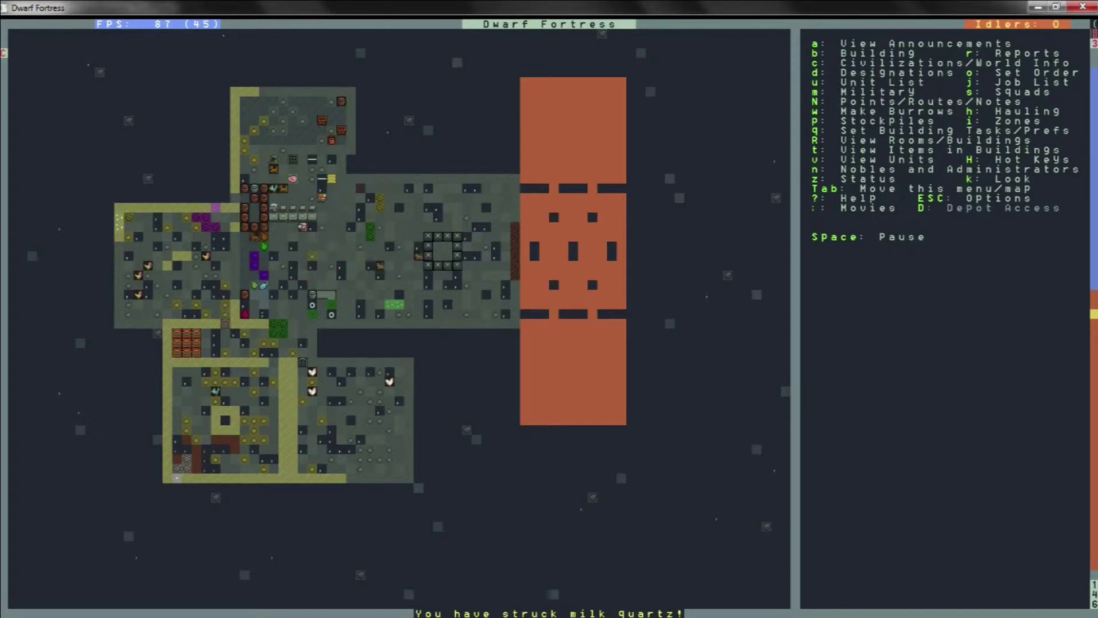
# Step: Pause the game and review the fortress animals in Dwarf Therapist grouped by Migration Wave, ending on the full labor list
pyautogui.press('space')
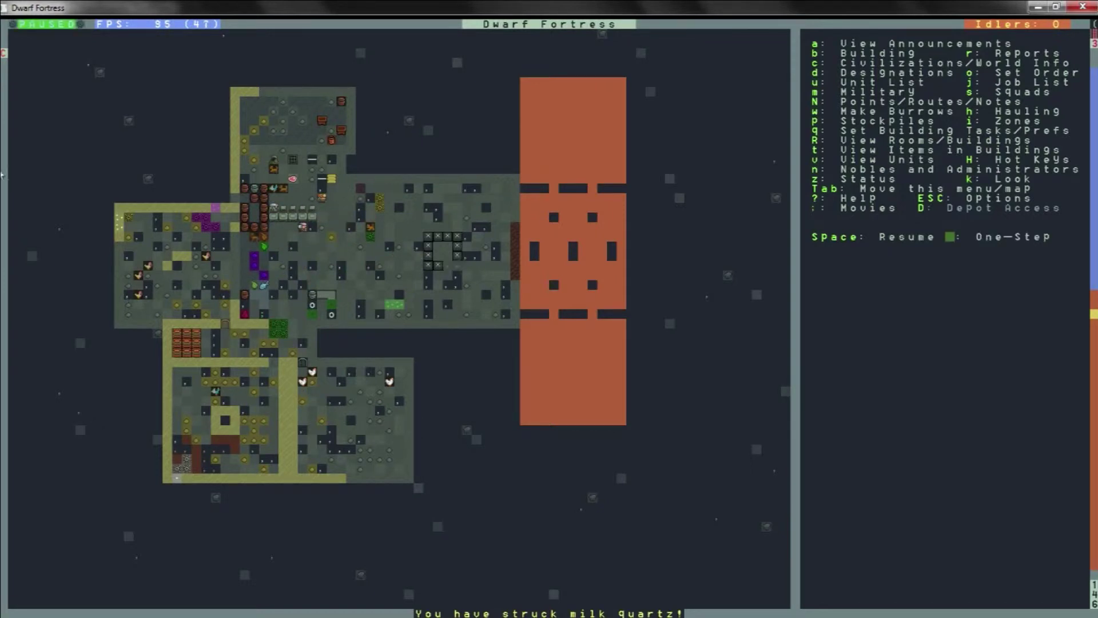
pyautogui.moveTo(17, 289)
pyautogui.click(19, 356)
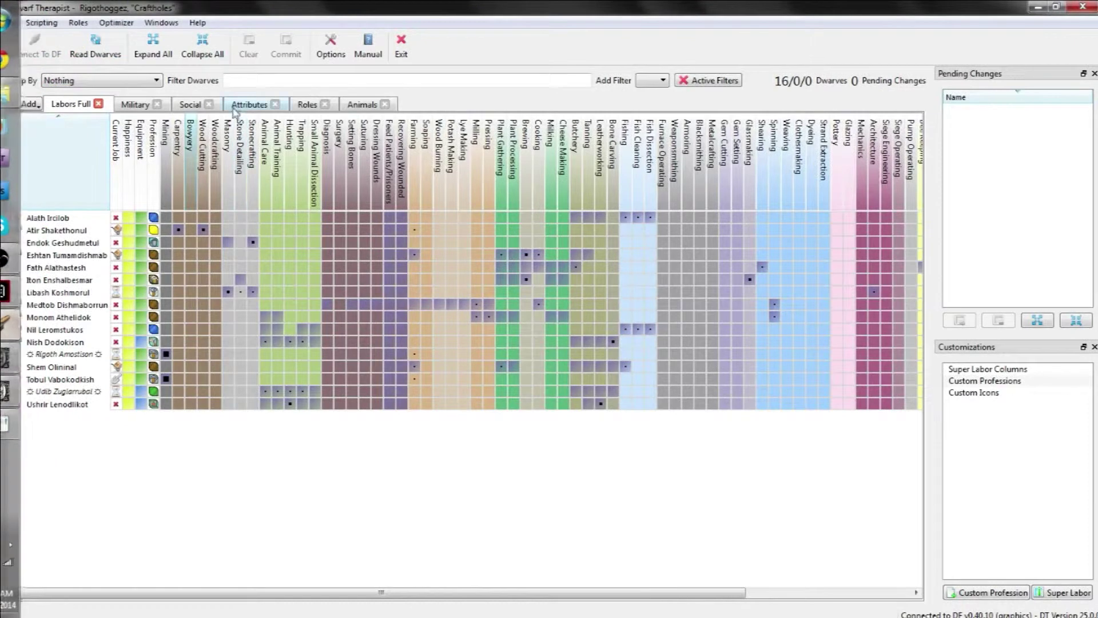
pyautogui.click(356, 105)
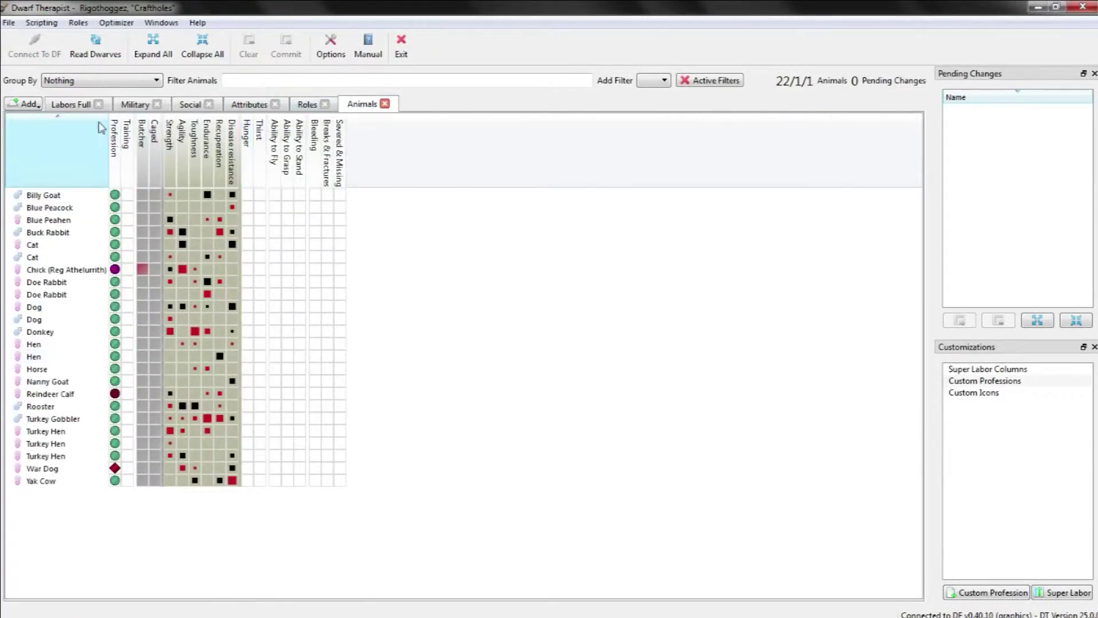
pyautogui.click(75, 81)
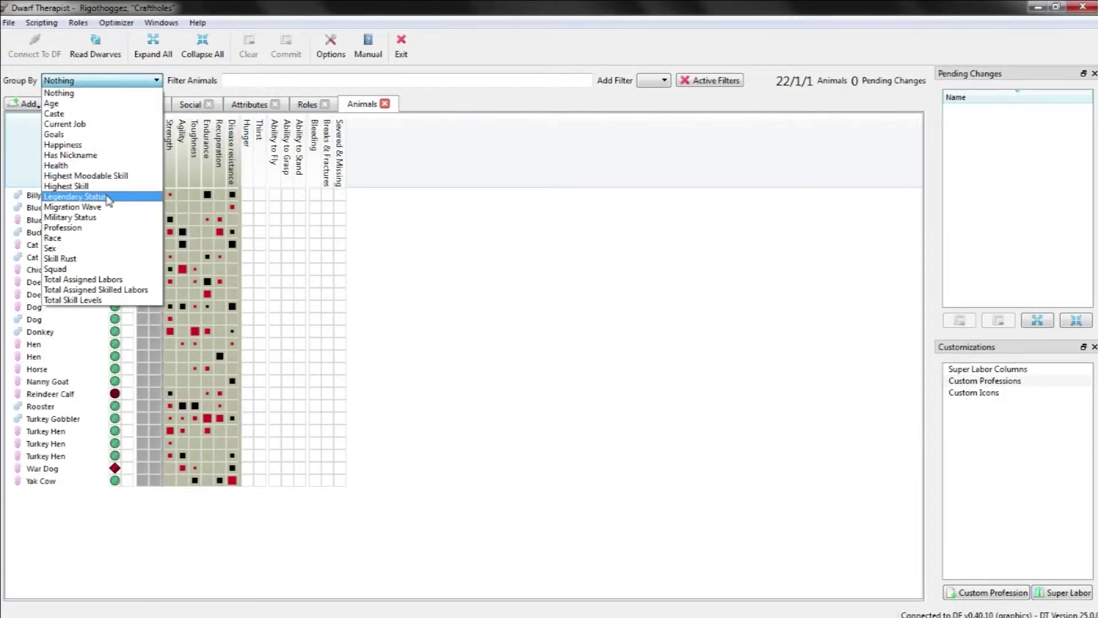
pyautogui.press('Escape')
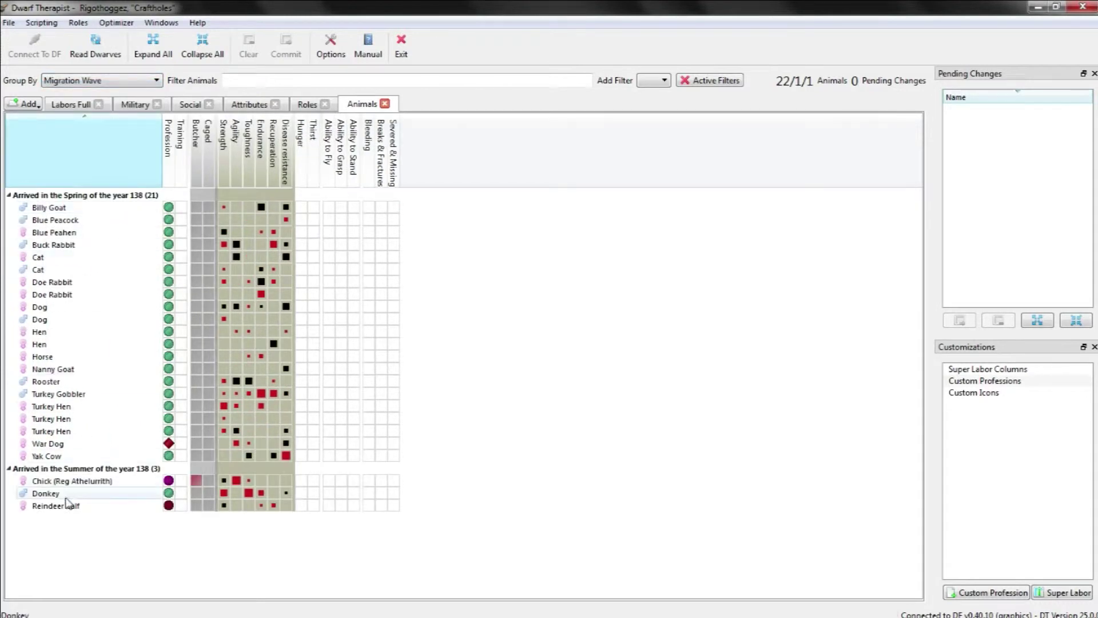
pyautogui.moveTo(76, 488)
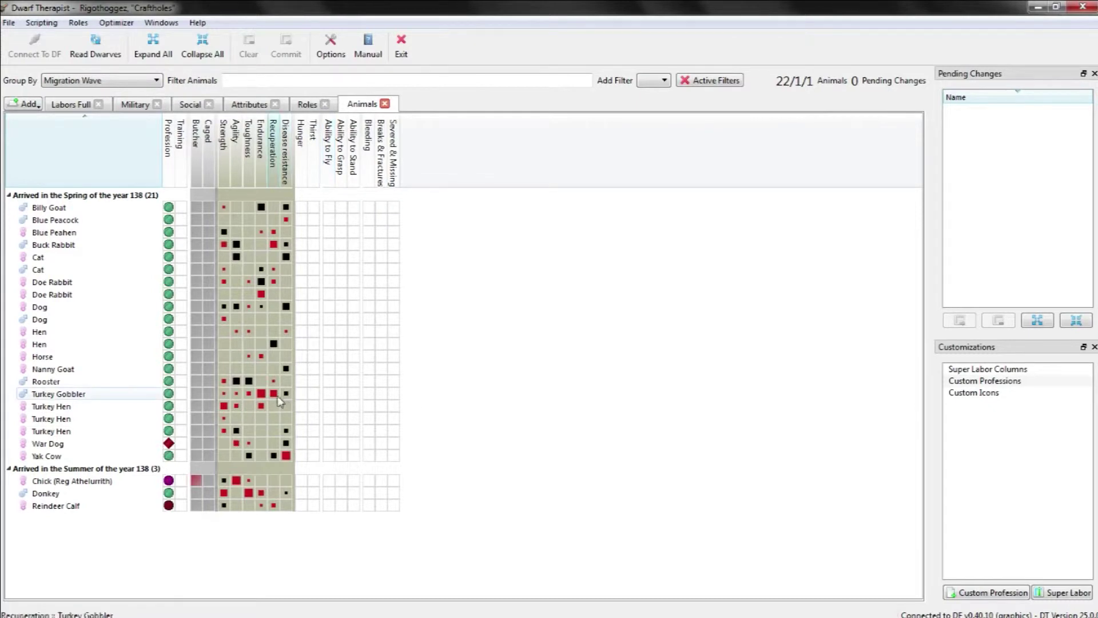
pyautogui.moveTo(100, 255)
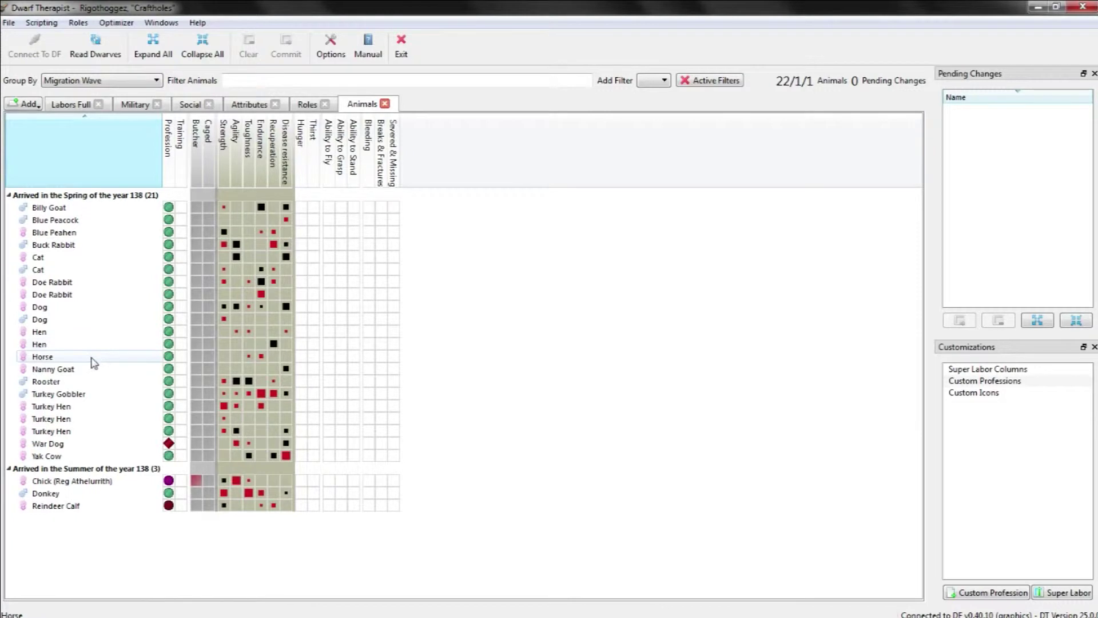
pyautogui.moveTo(94, 362)
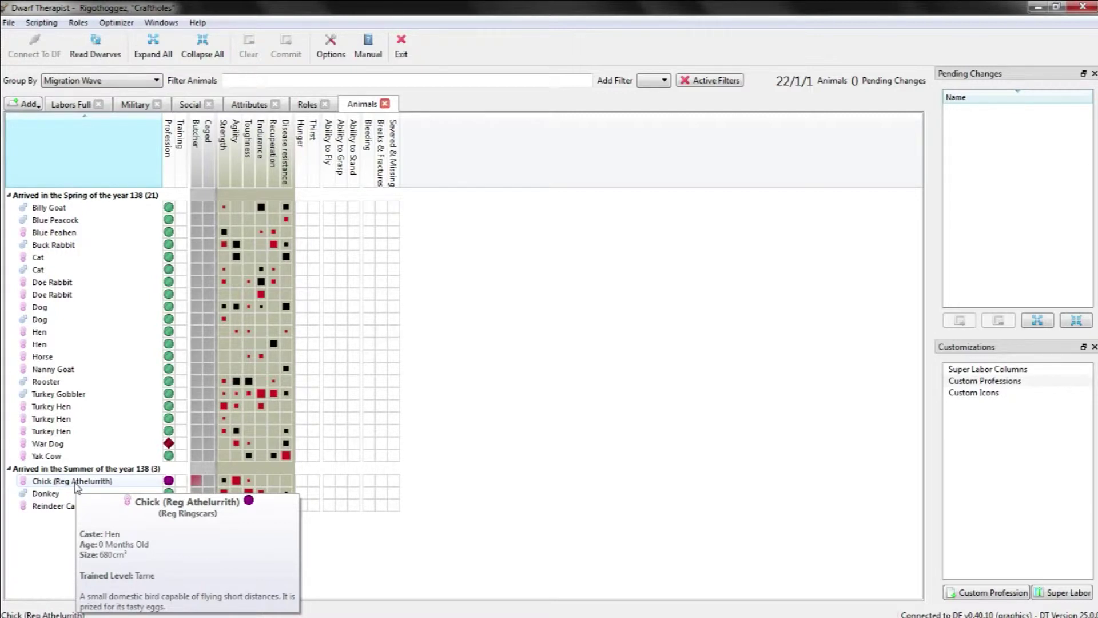
pyautogui.moveTo(141, 368)
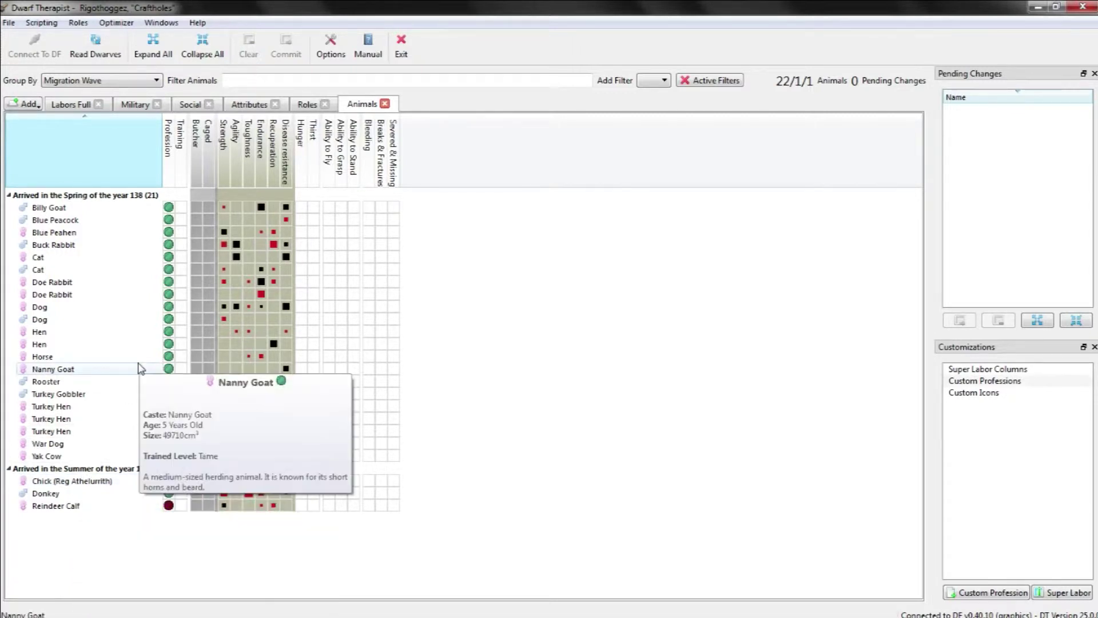
pyautogui.click(60, 108)
pyautogui.moveTo(2, 113)
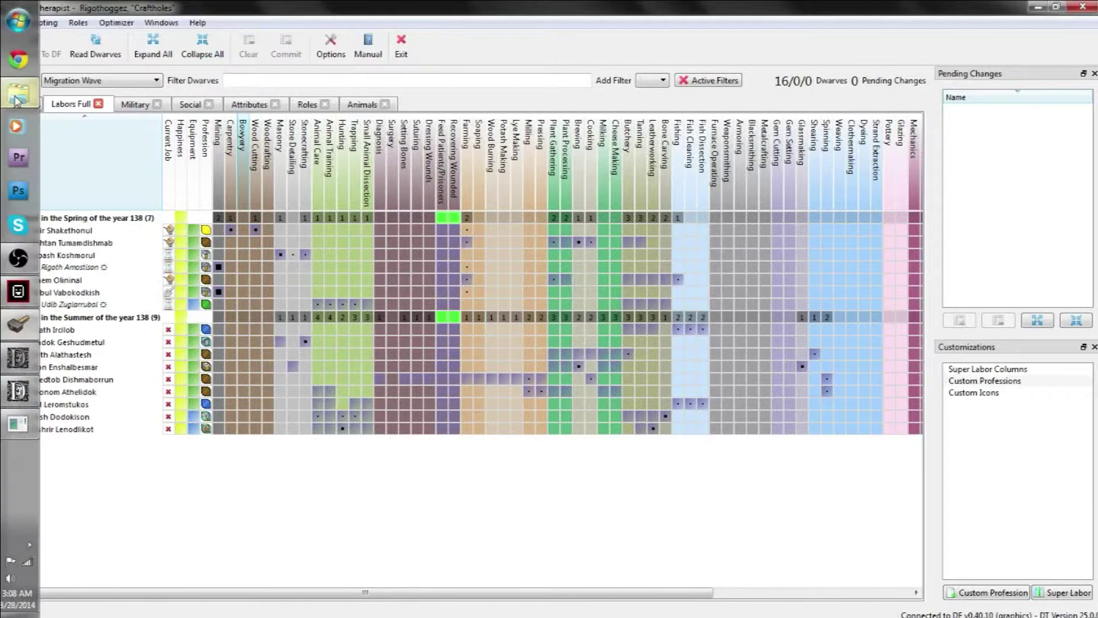
# Step: Switch to Dwarf Fortress and check which animals are assigned to the pen/pasture of activity zone 3
pyautogui.click(11, 424)
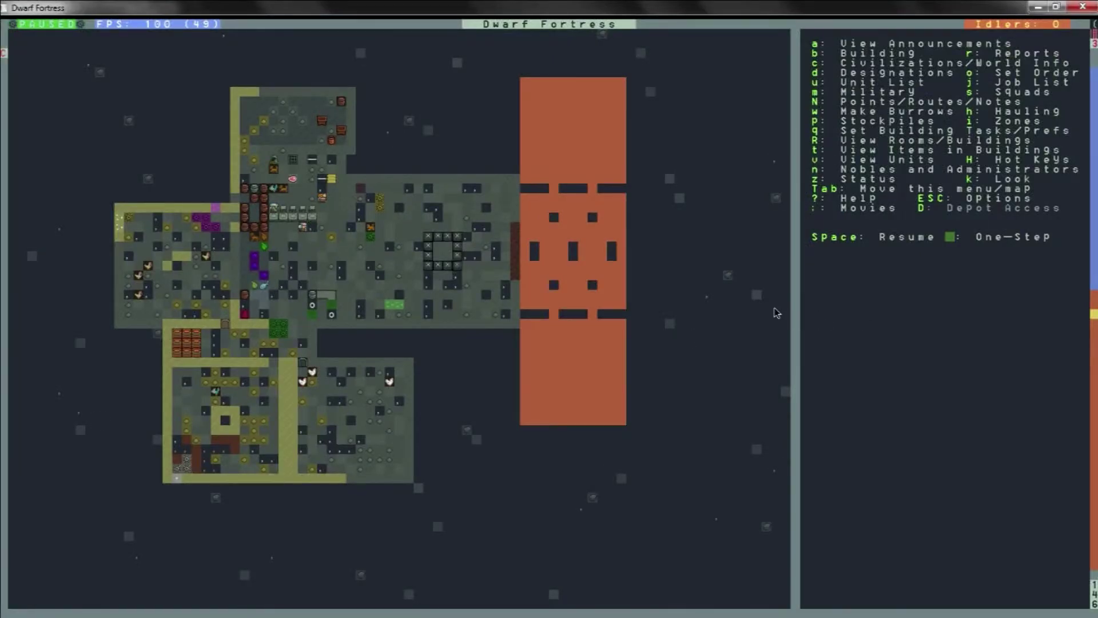
pyautogui.press('i')
pyautogui.press('Left')
pyautogui.press('Left')
pyautogui.press('Left')
pyautogui.press('Left')
pyautogui.press('Left')
pyautogui.press('Left')
pyautogui.press('Left')
pyautogui.press('Left')
pyautogui.press('Left')
pyautogui.press('Left')
pyautogui.press('Left')
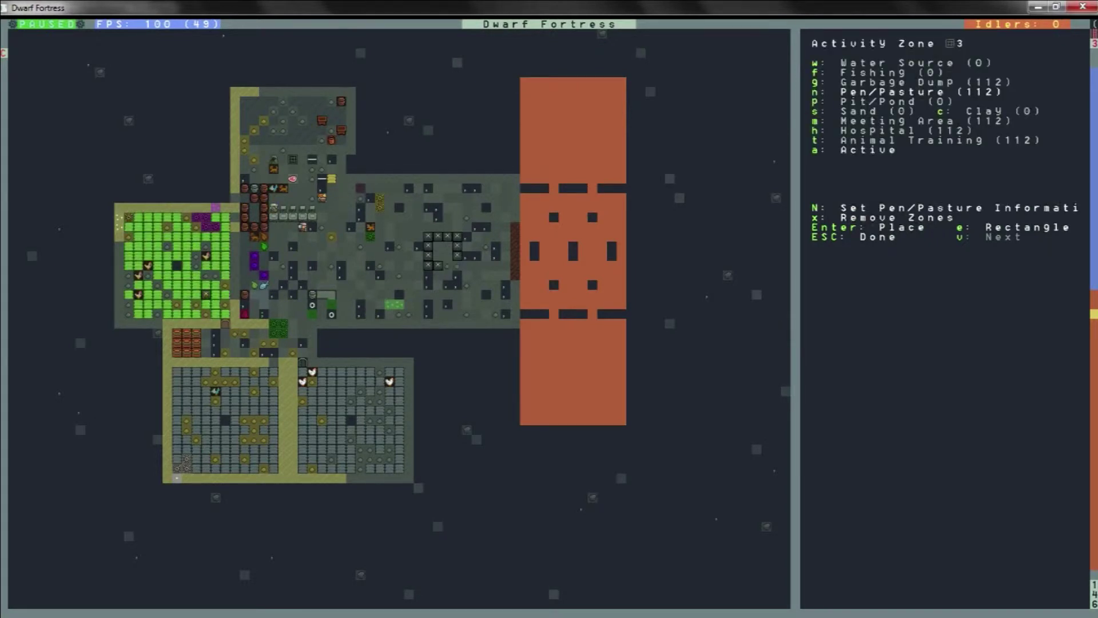
pyautogui.hotkey('shift', 'n')
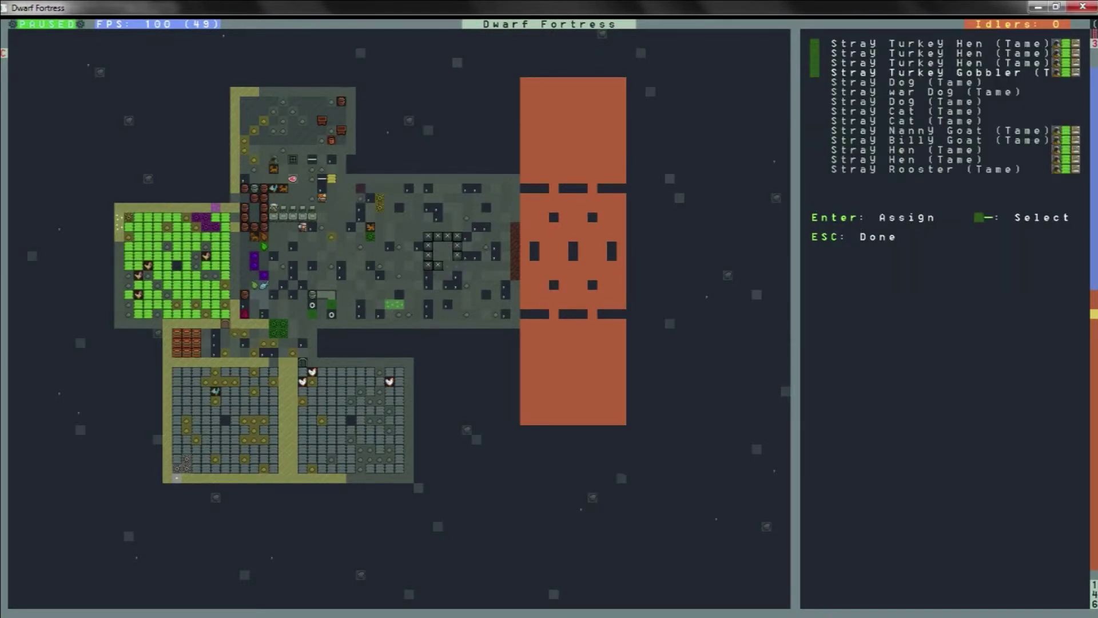
# Step: Assign the newly arrived chick to the hens' pen/pasture, activity zone 5, and resume the game
pyautogui.press('Escape')
pyautogui.press('Down')
pyautogui.press('Down')
pyautogui.press('Down')
pyautogui.press('Down')
pyautogui.press('Down')
pyautogui.press('Down')
pyautogui.press('Down')
pyautogui.press('Down')
pyautogui.press('Down')
pyautogui.press('Down')
pyautogui.press('Down')
pyautogui.press('Right')
pyautogui.press('Right')
pyautogui.press('Right')
pyautogui.press('Right')
pyautogui.press('Right')
pyautogui.press('Right')
pyautogui.press('Right')
pyautogui.press('Right')
pyautogui.press('Right')
pyautogui.press('Right')
pyautogui.press('Right')
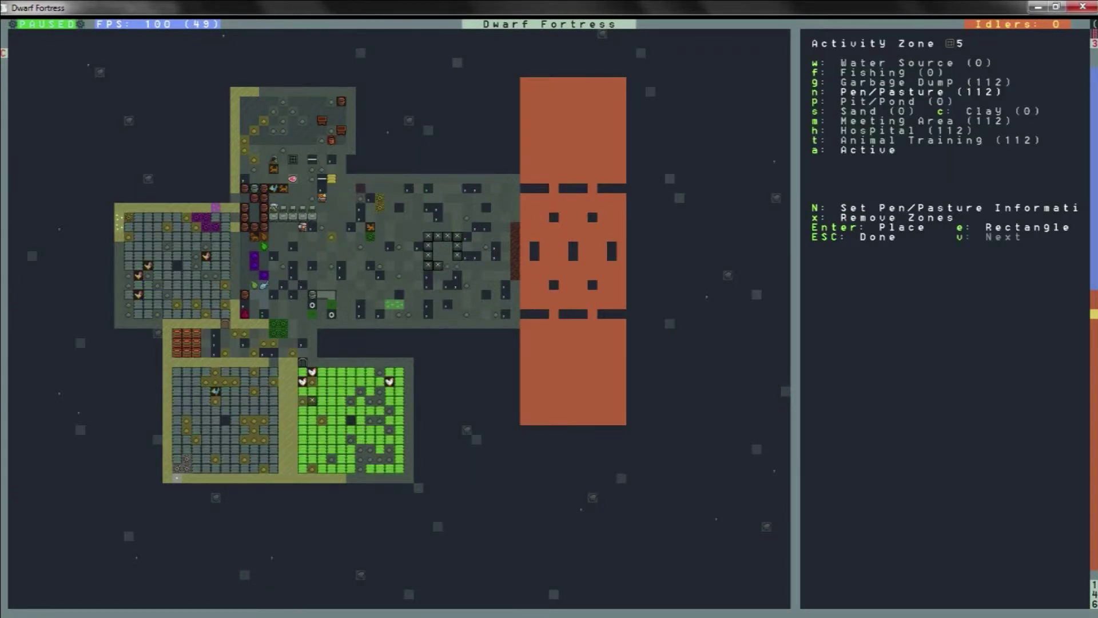
pyautogui.hotkey('shift', 'n')
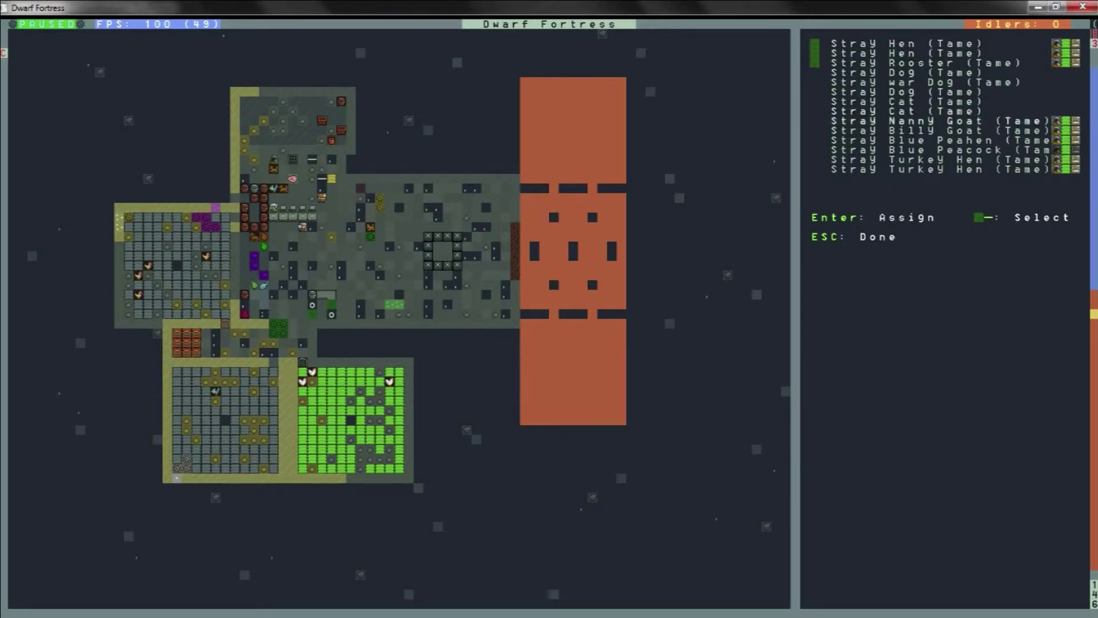
pyautogui.press('Down')
pyautogui.press('Down')
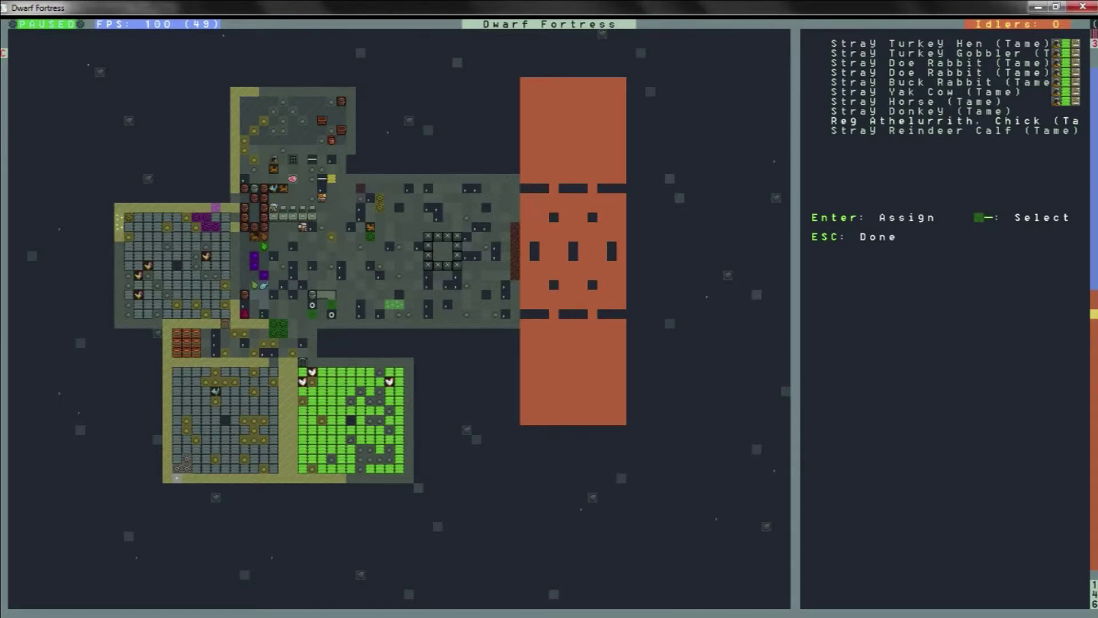
pyautogui.press('Return')
pyautogui.press('Escape')
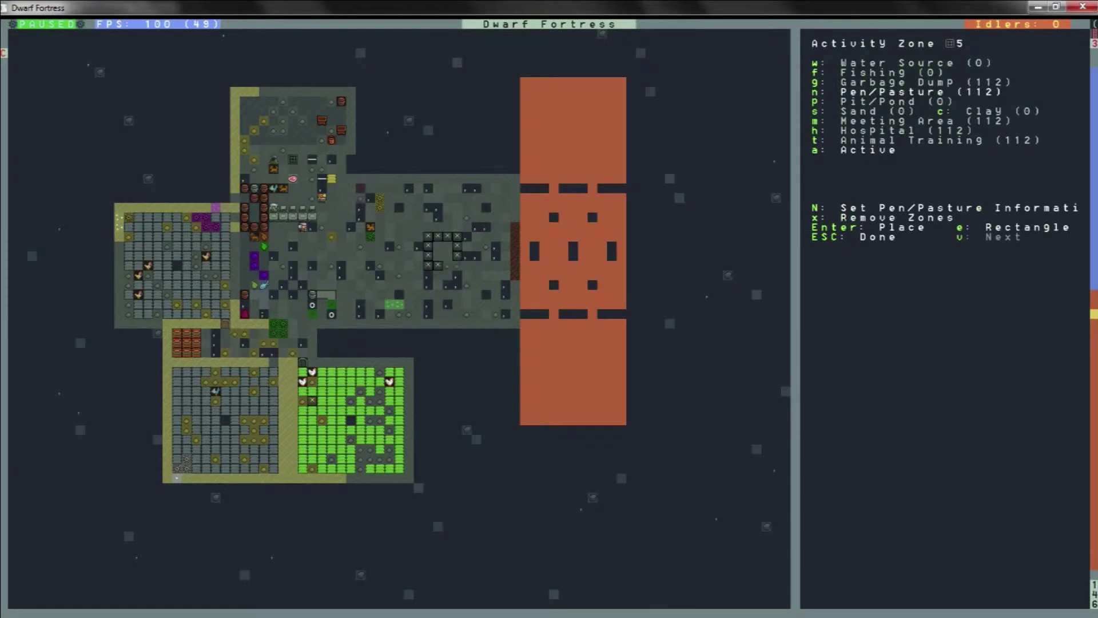
pyautogui.press('Escape')
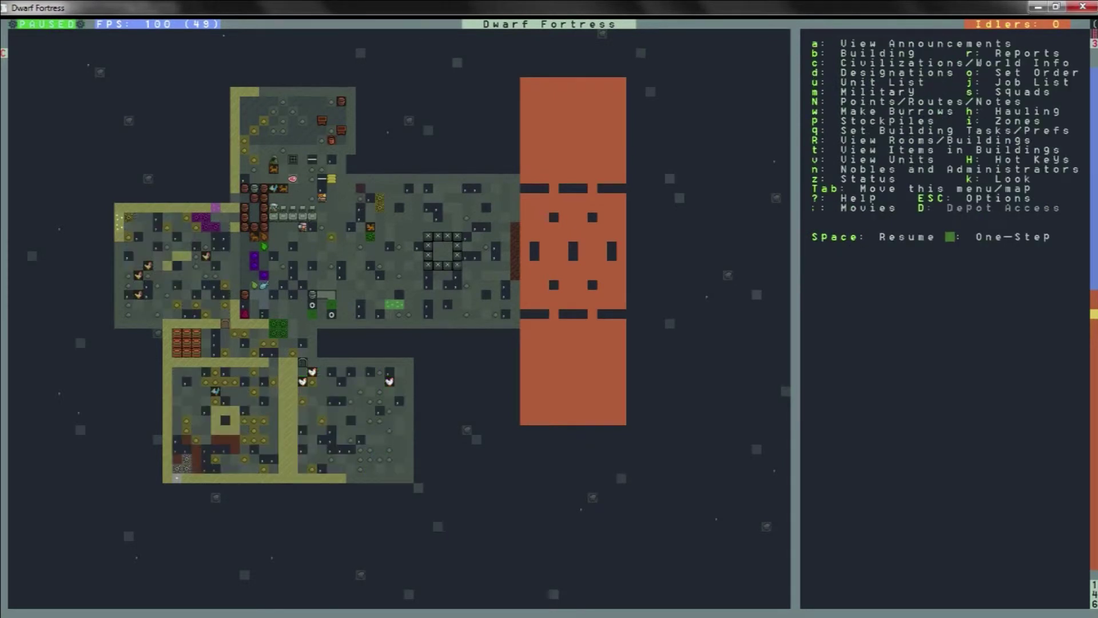
pyautogui.press('space')
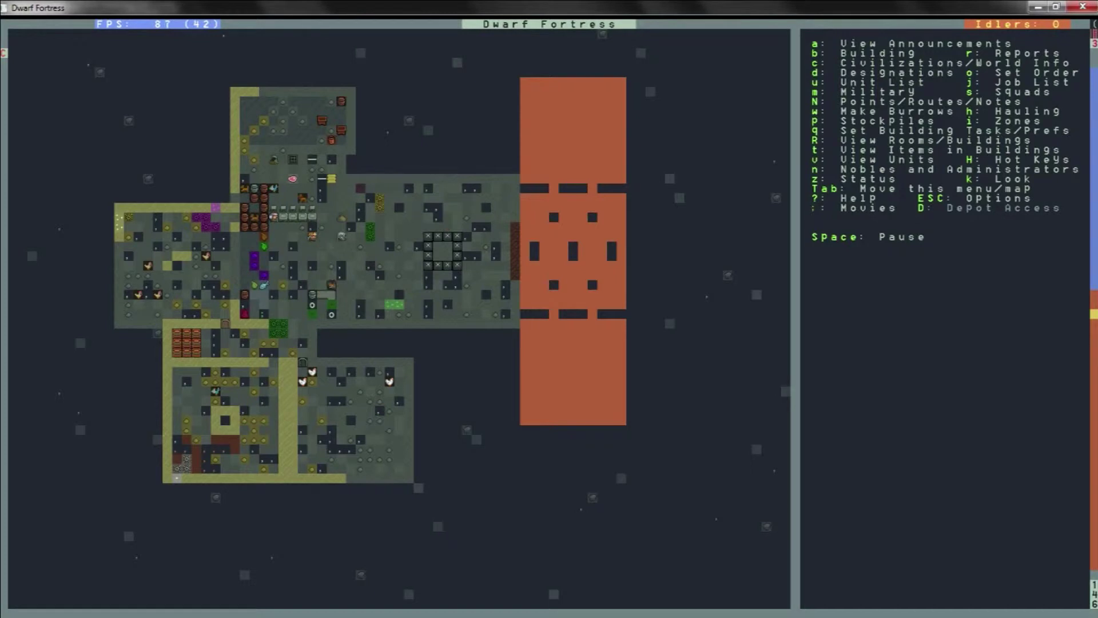
# Step: Check the doors available for building while viewing the excavated level below, without placing any
pyautogui.press('>')
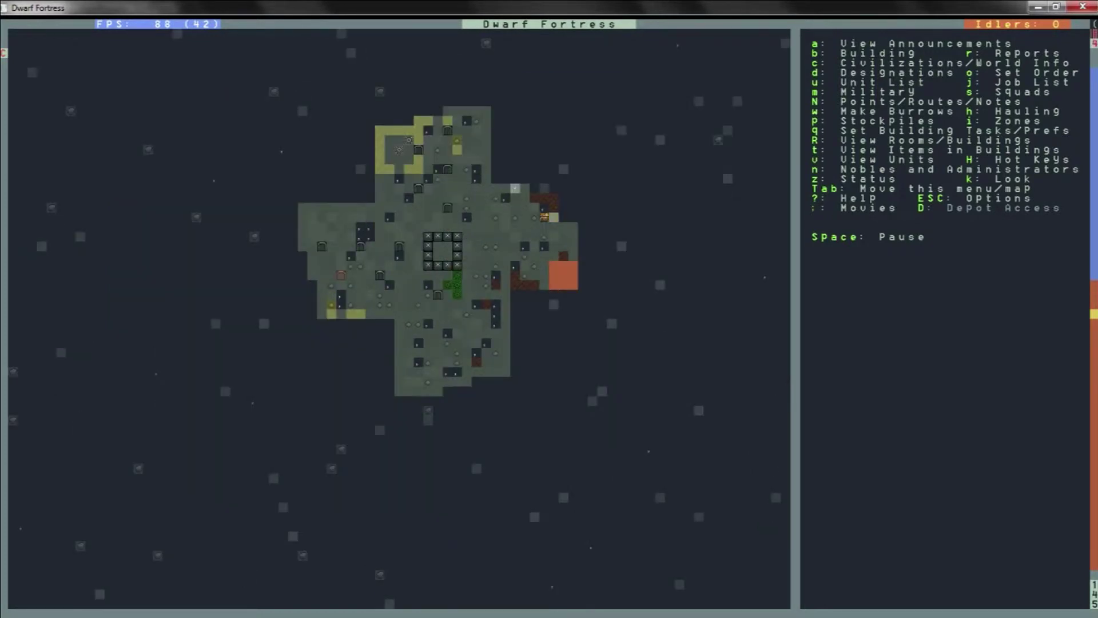
pyautogui.hotkey('shift', 'Right')
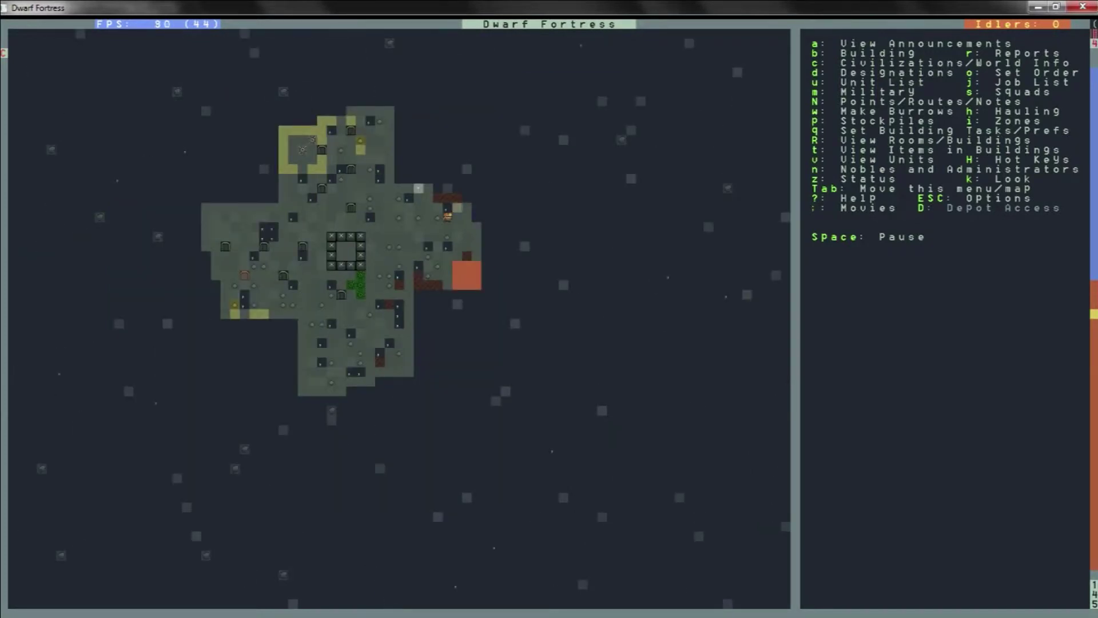
pyautogui.press('b')
pyautogui.press('d')
pyautogui.press('Escape')
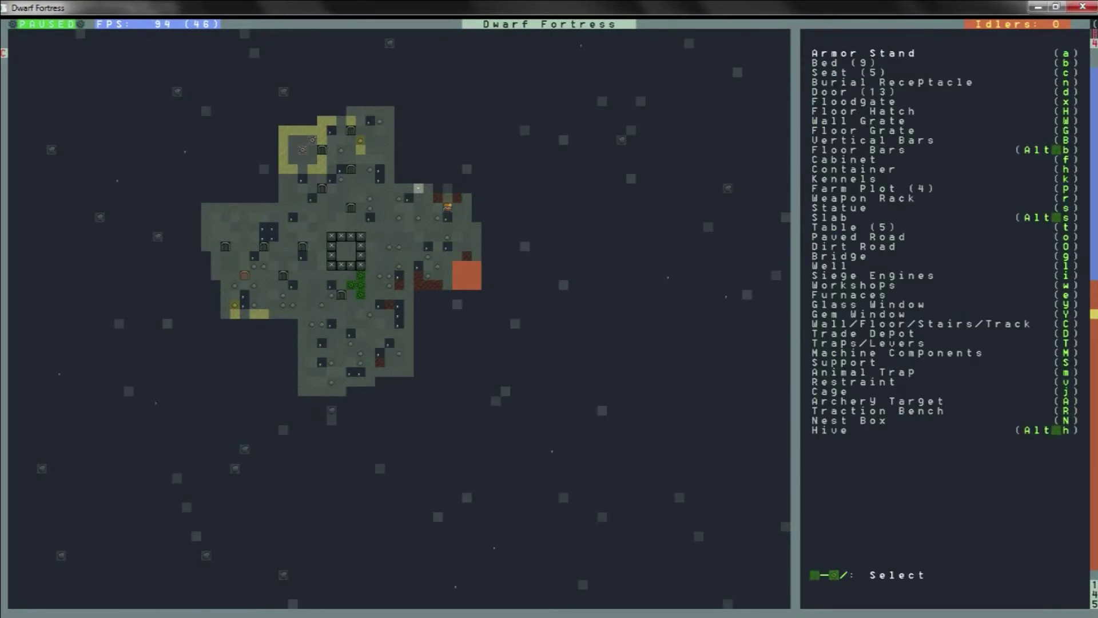
pyautogui.press('Escape')
# Step: Return to the surface level and review the tasks queued at the Mason's Workshop and the Craftsdwarf's Workshop
pyautogui.hotkey('shift', ',')
pyautogui.hotkey('shift', ',')
pyautogui.hotkey('shift', ',')
pyautogui.hotkey('shift', ',')
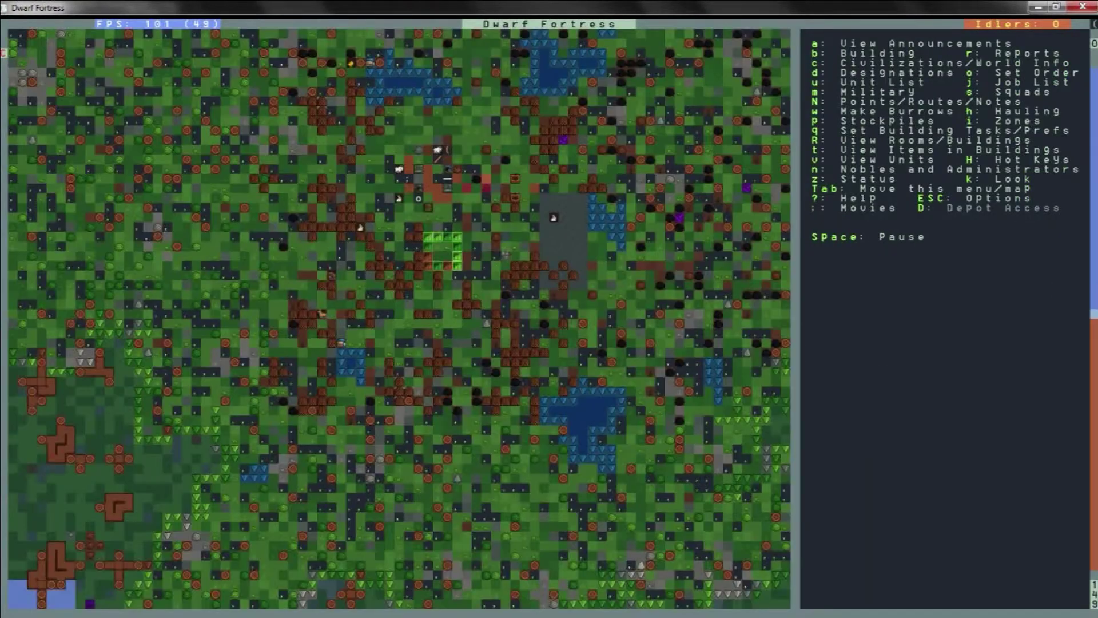
pyautogui.press('q')
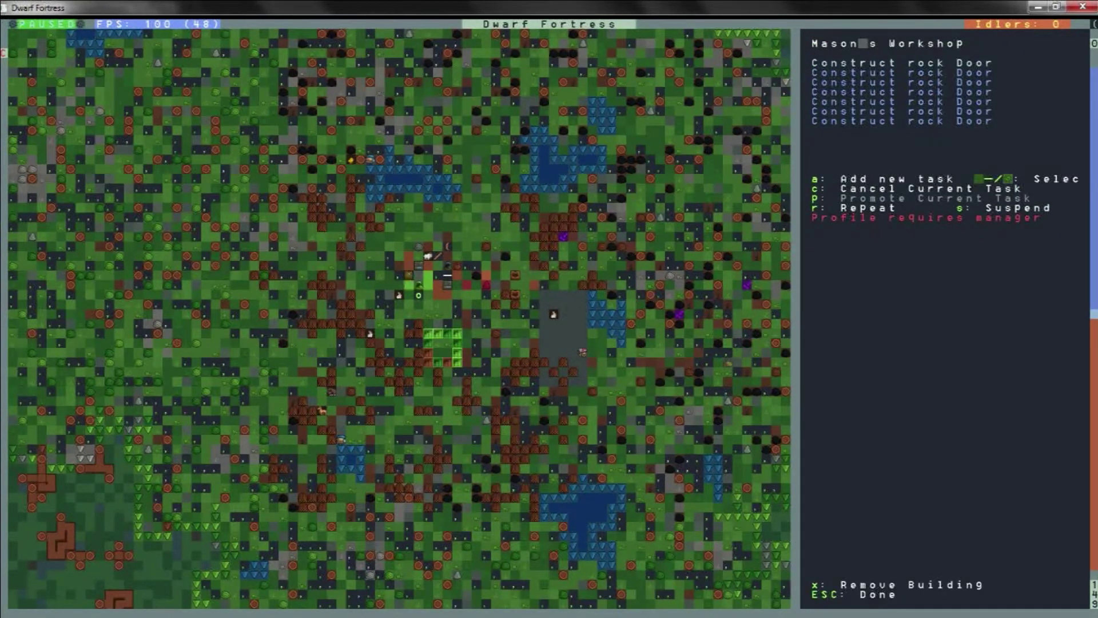
pyautogui.press('Up')
pyautogui.press('Down')
pyautogui.press('Right')
pyautogui.press('Escape')
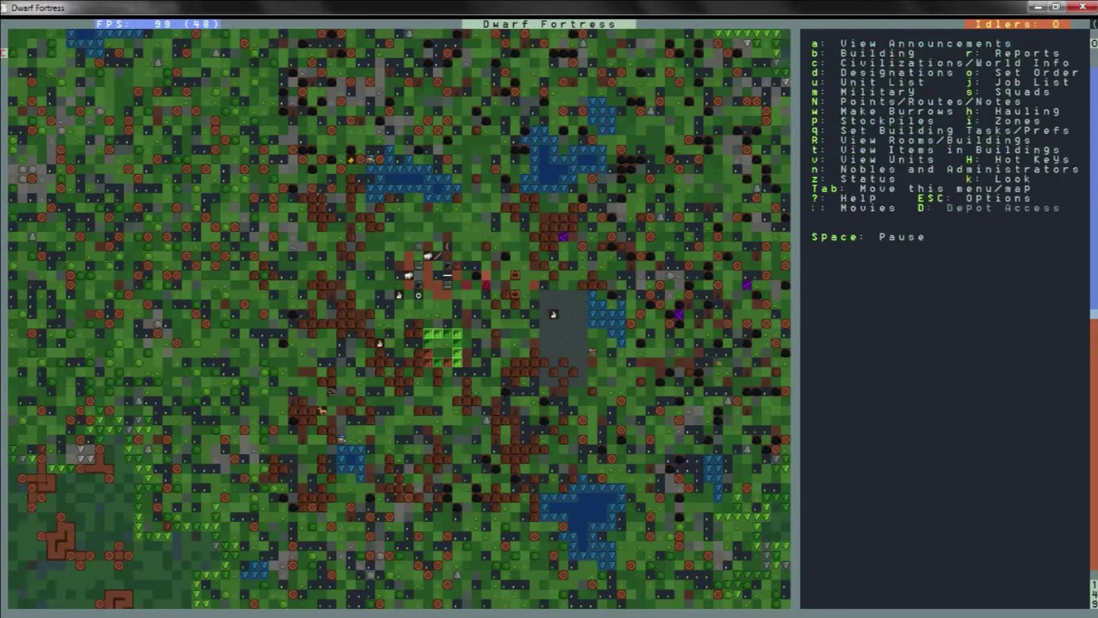
pyautogui.press('q')
pyautogui.press('Right')
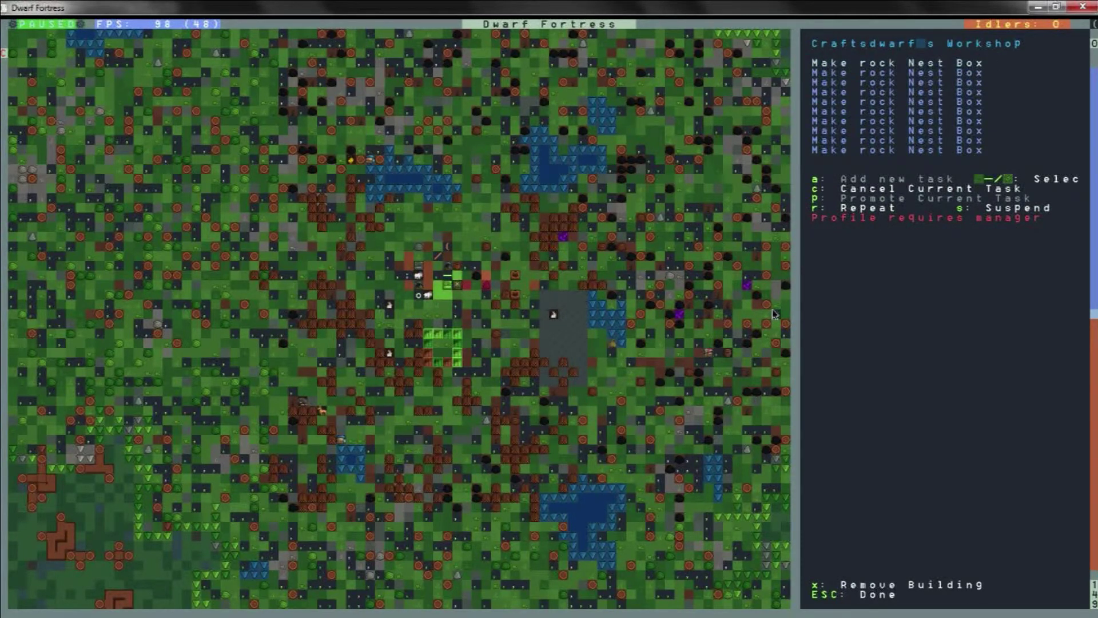
# Step: Switch to Dwarf Therapist, set the grouping to Nothing and sort all dwarves by their Stonecrafting labor
pyautogui.moveTo(7, 305)
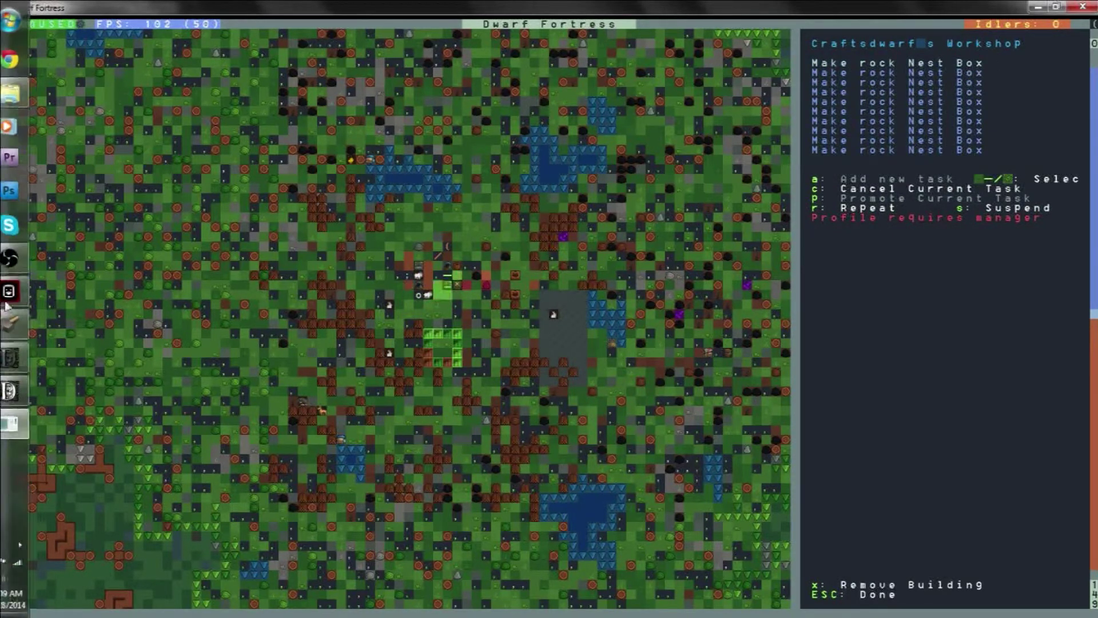
pyautogui.click(15, 423)
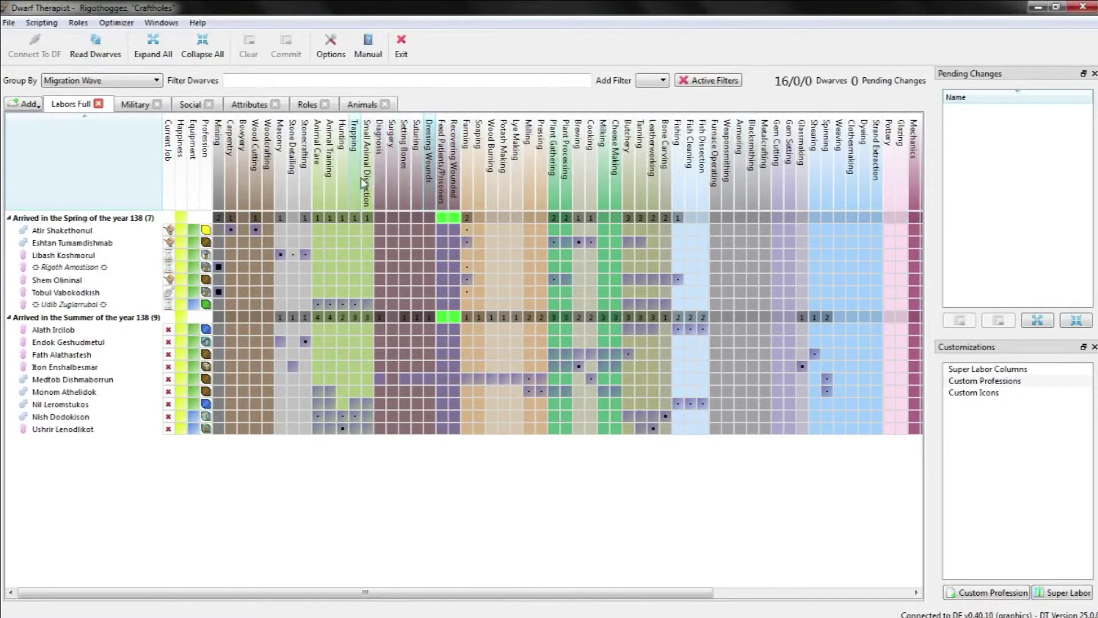
pyautogui.click(305, 176)
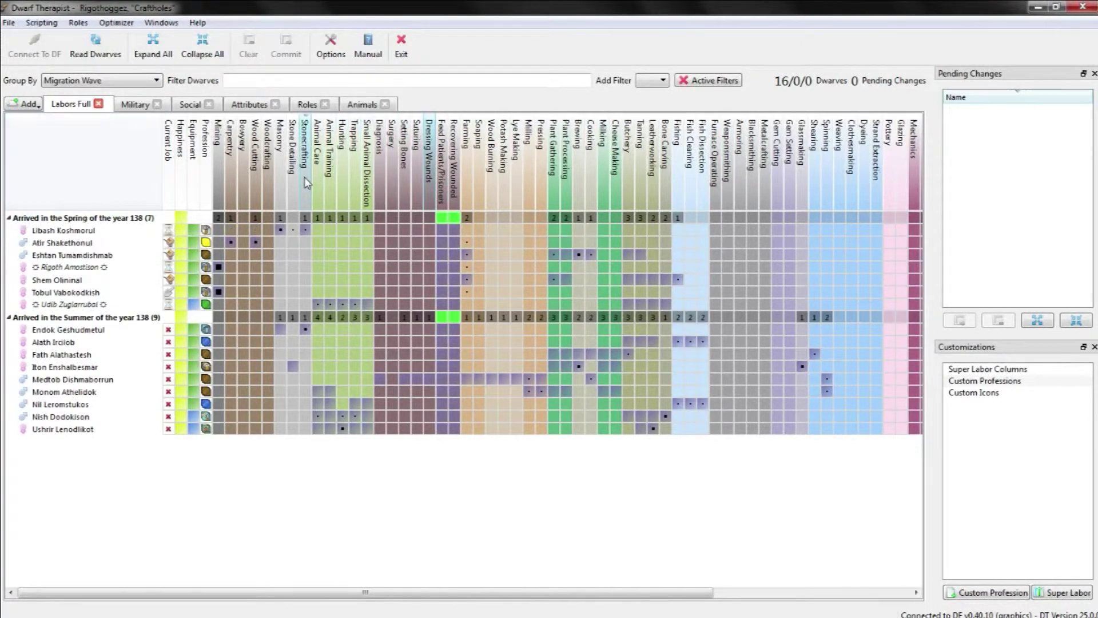
pyautogui.click(143, 81)
pyautogui.click(140, 94)
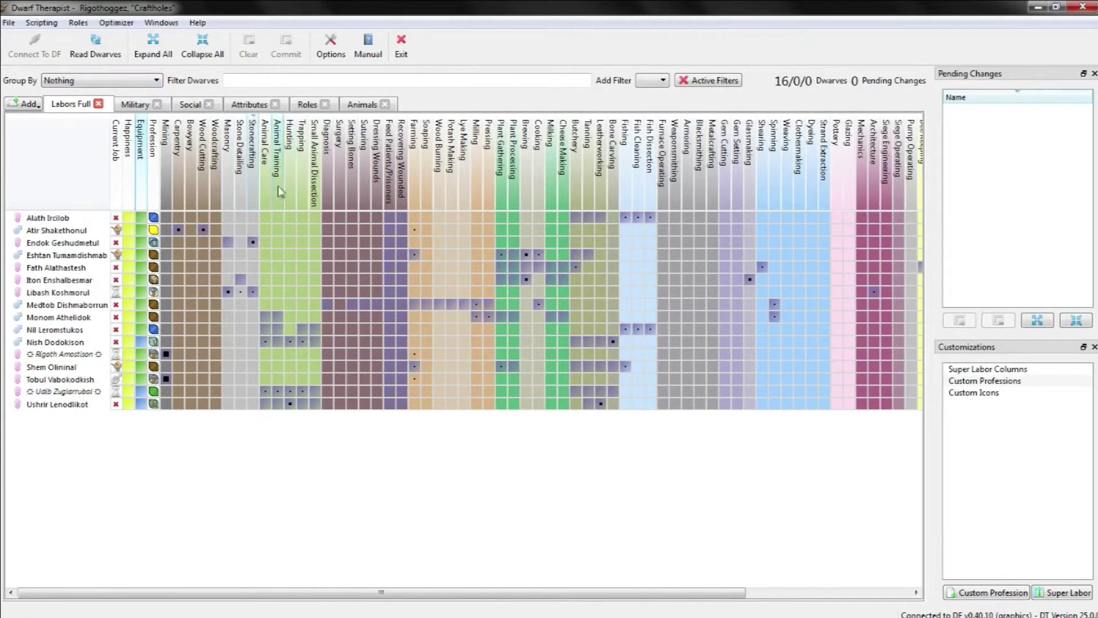
pyautogui.click(254, 203)
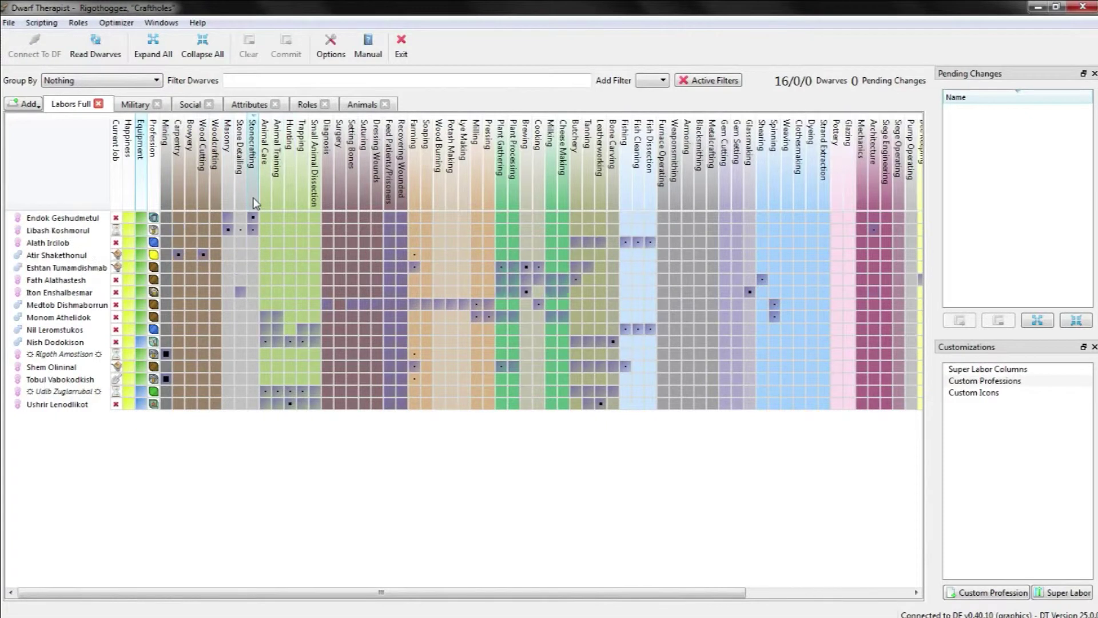